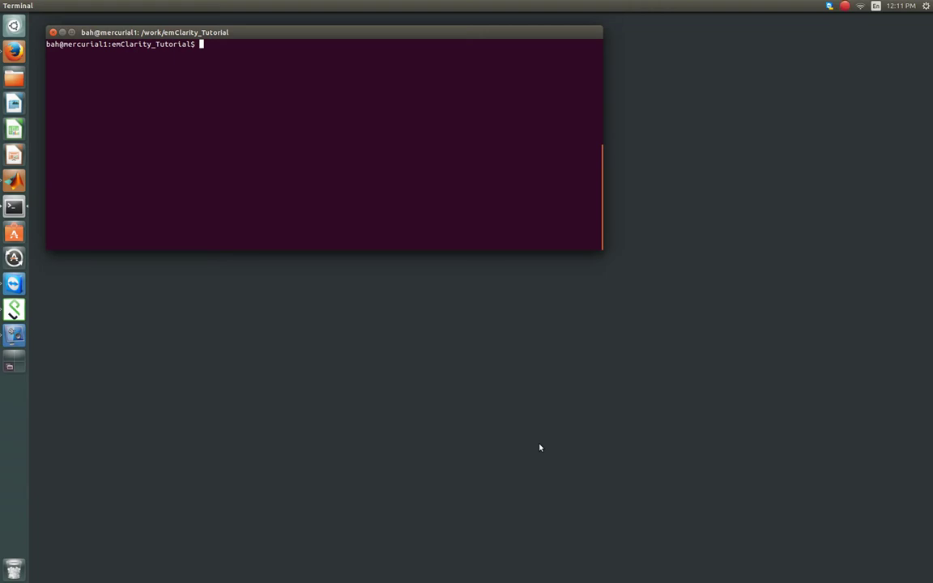
List the project directory, the ctfStacks folder, and the project directory again with full file details
type("ls")
key("Return")
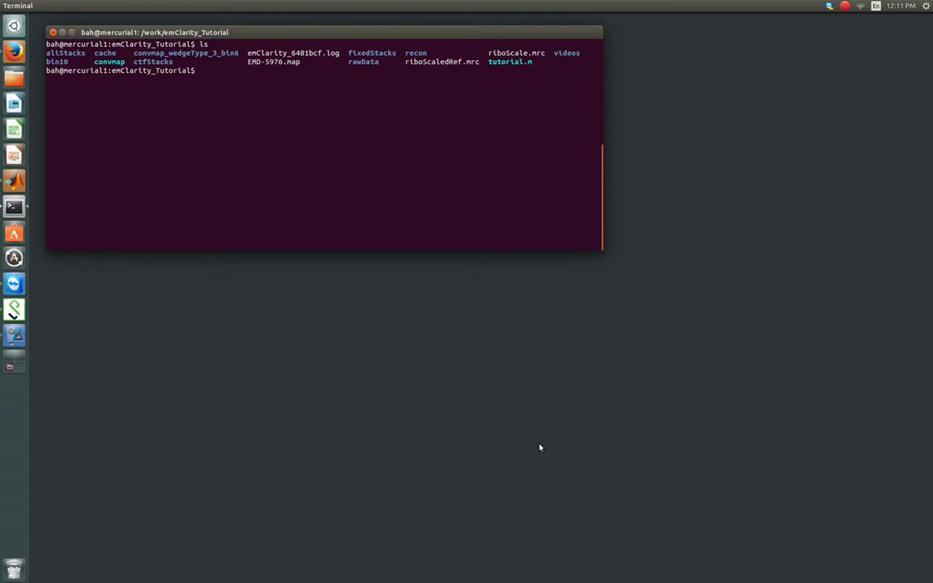
type("ls ctf")
key("Tab")
key("Return")
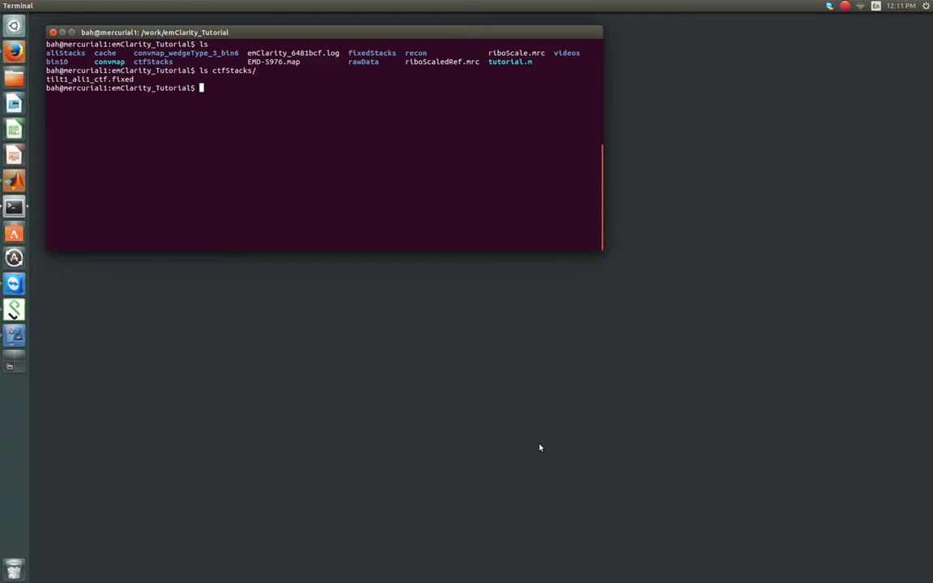
type("lt")
key("Return")
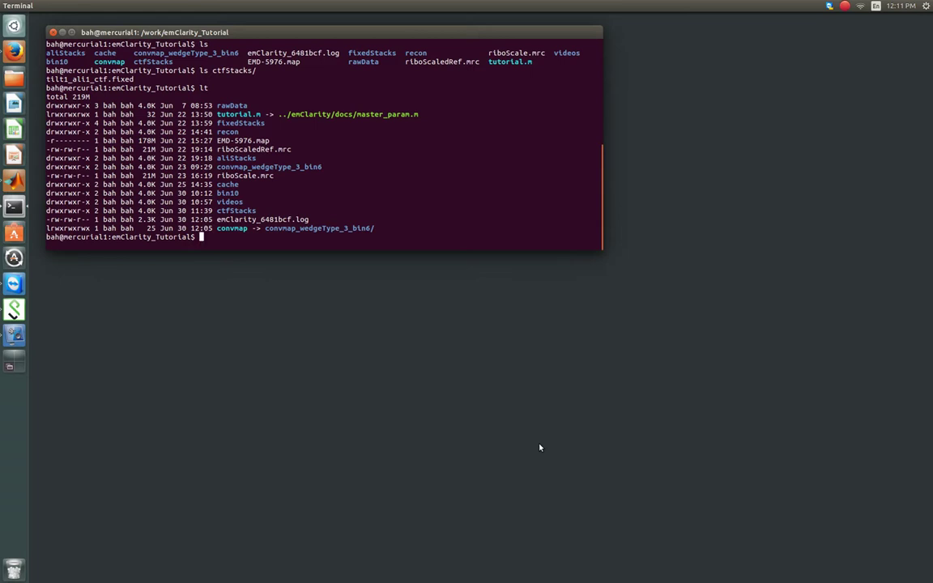
type("ln -s")
double_click(320, 227)
middle_click(320, 228)
type("convmap_wedgeType_3_bin6/ convmap")
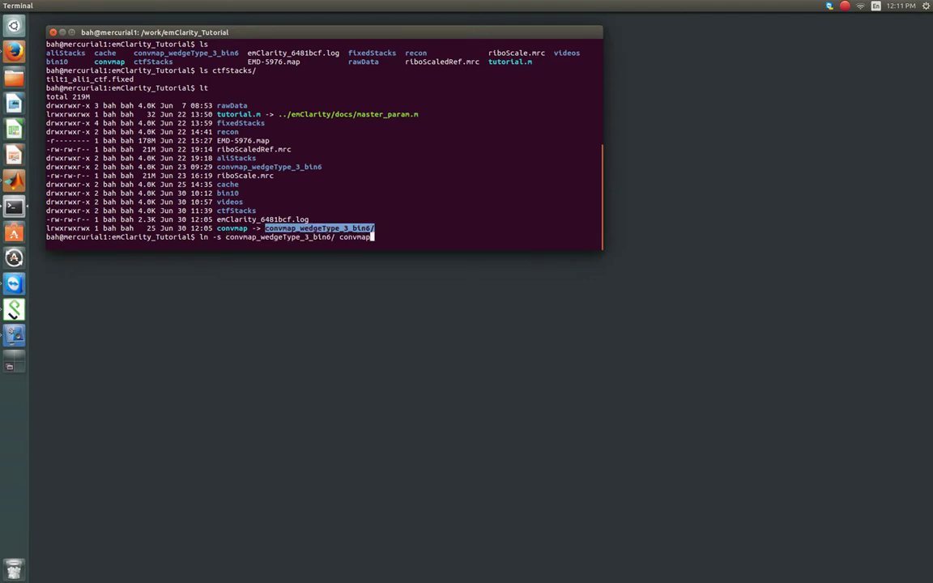
key("ctrl+c")
Enter the convmap directory, list its files in detail, and examine the tilt1_1 path file and the tilt1_2 files
type("cd convmap")
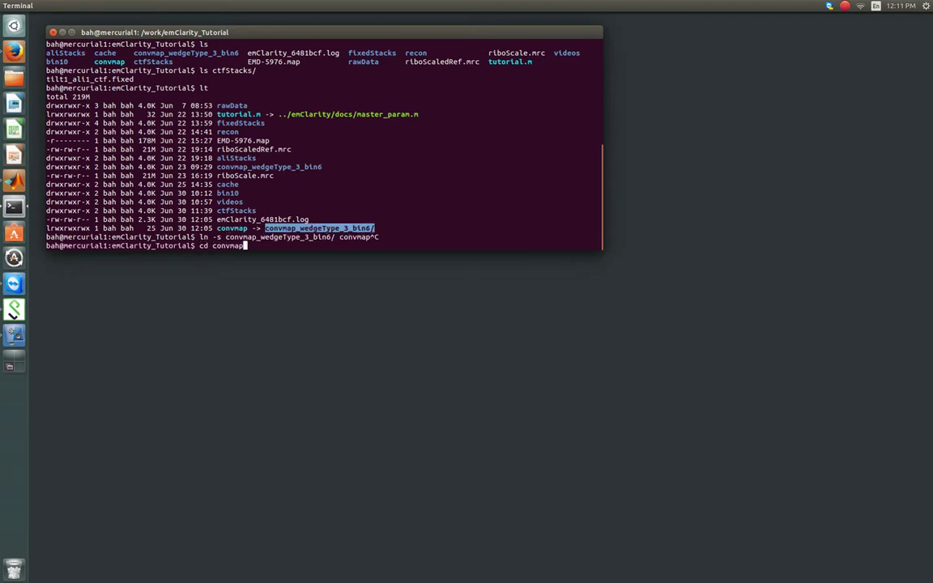
key("Return")
type("lt")
key("Return")
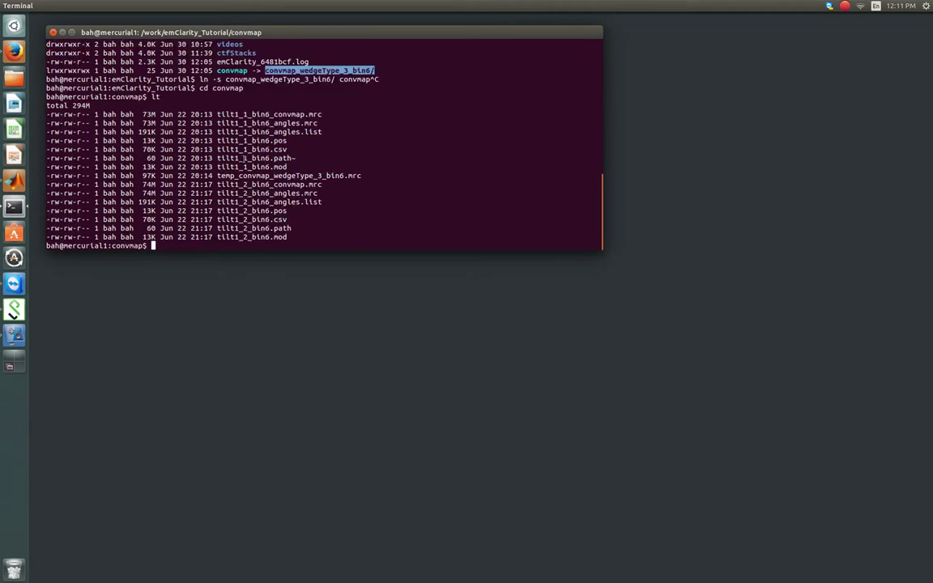
left_click_drag(243, 158, 247, 158)
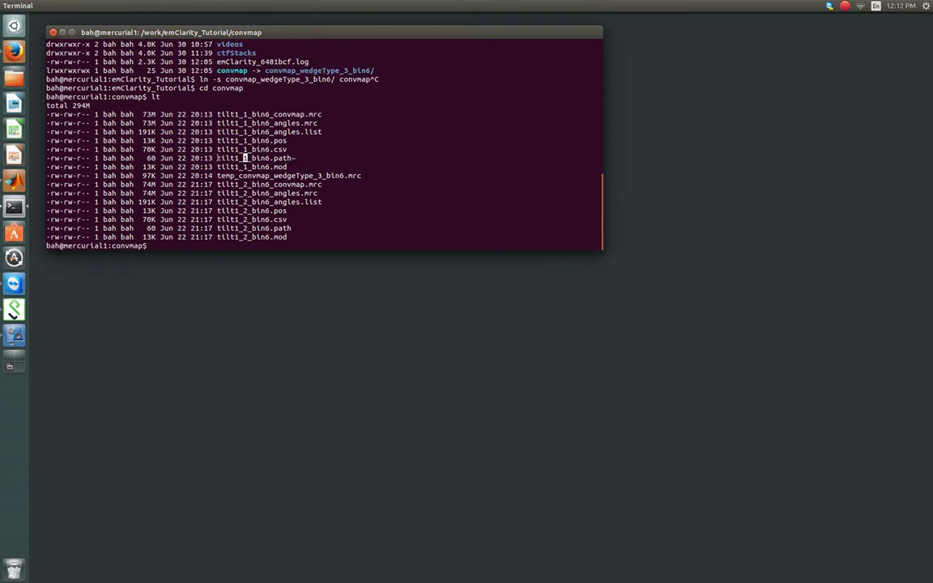
left_click_drag(217, 158, 292, 159)
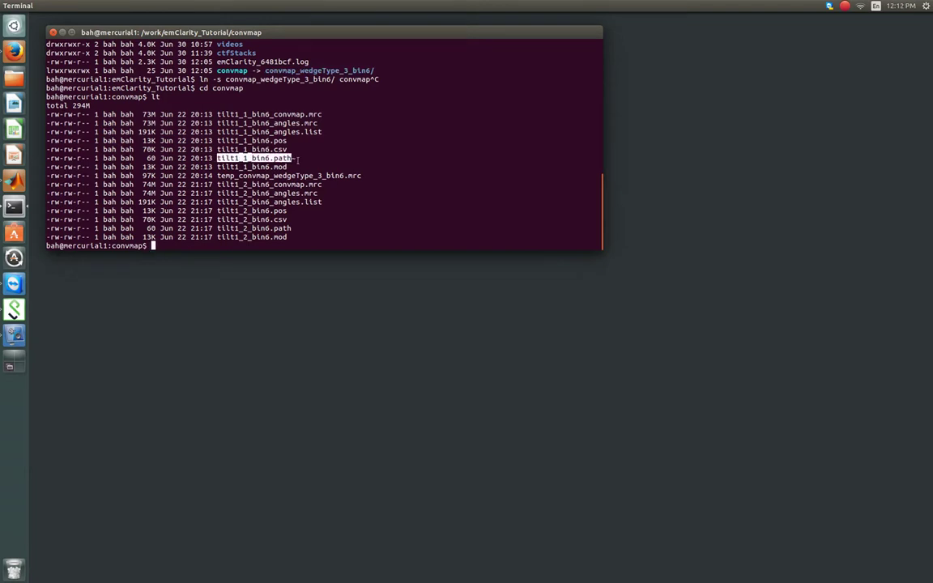
left_click(293, 203)
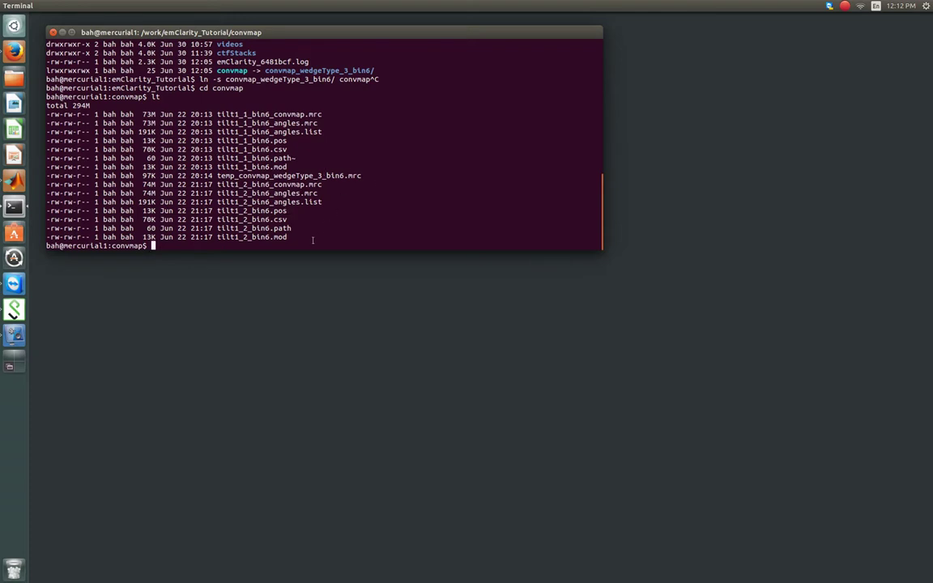
left_click_drag(313, 240, 209, 185)
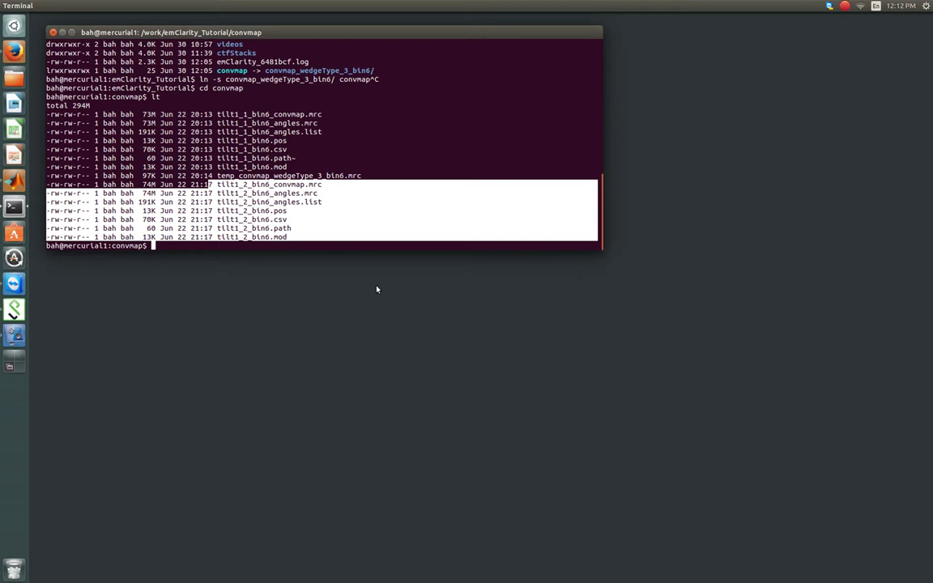
Return to the parent project directory and list its contents in detail
type("cd ..")
key("Return")
type("lt")
key("Return")
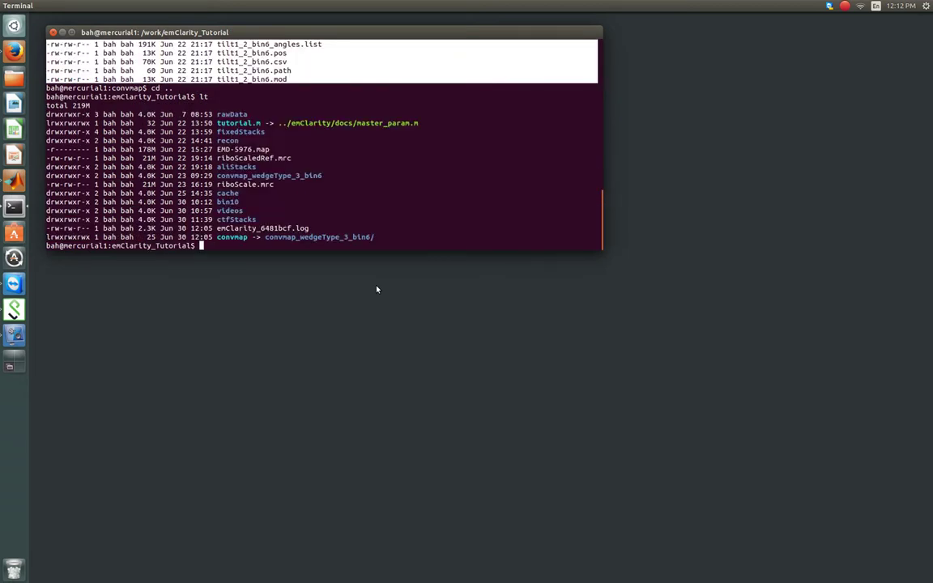
Open tutorial.m in gedit, move its window clear of the terminal listing, and go to the start of the file
type("gedit tutorial.m")
key("Return")
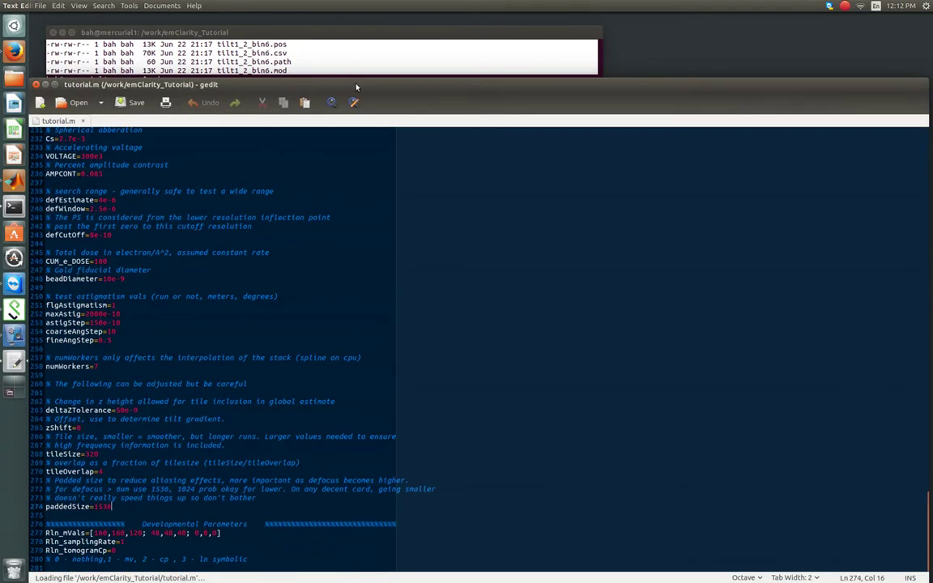
left_click_drag(356, 87, 693, 123)
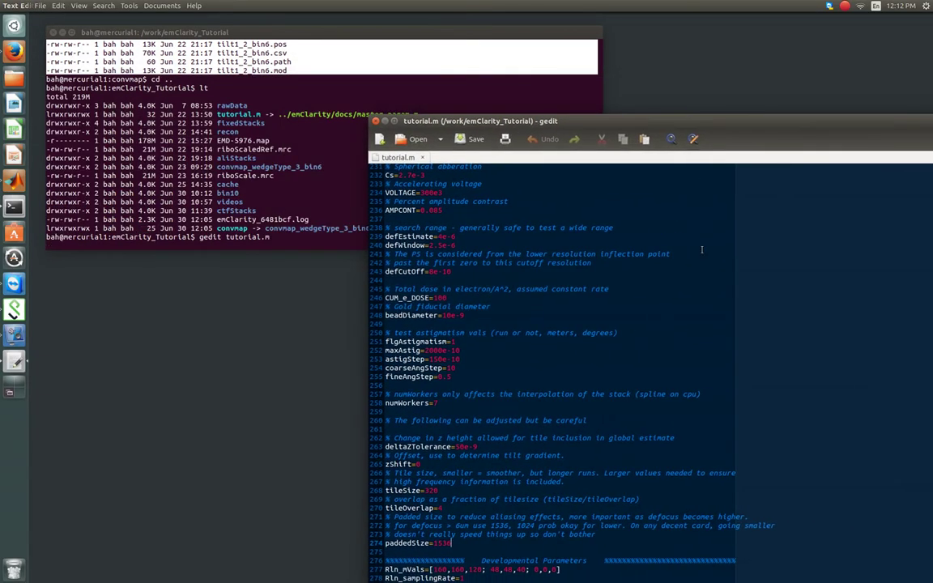
scroll(705, 359, "up", 20)
scroll(705, 359, "up", 20)
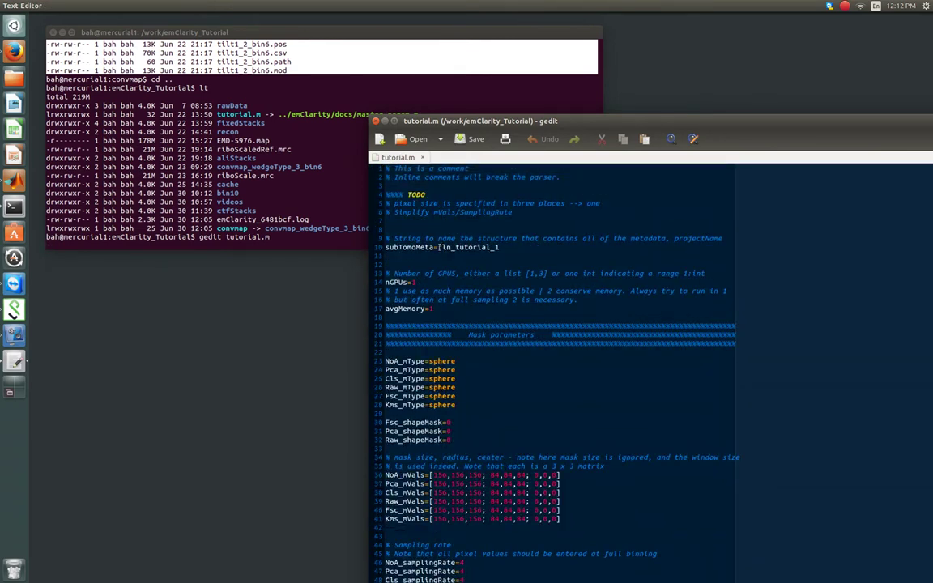
Examine the project name assigned to subTomoMeta in tutorial.m and close the file without editing it
left_click_drag(439, 247, 501, 249)
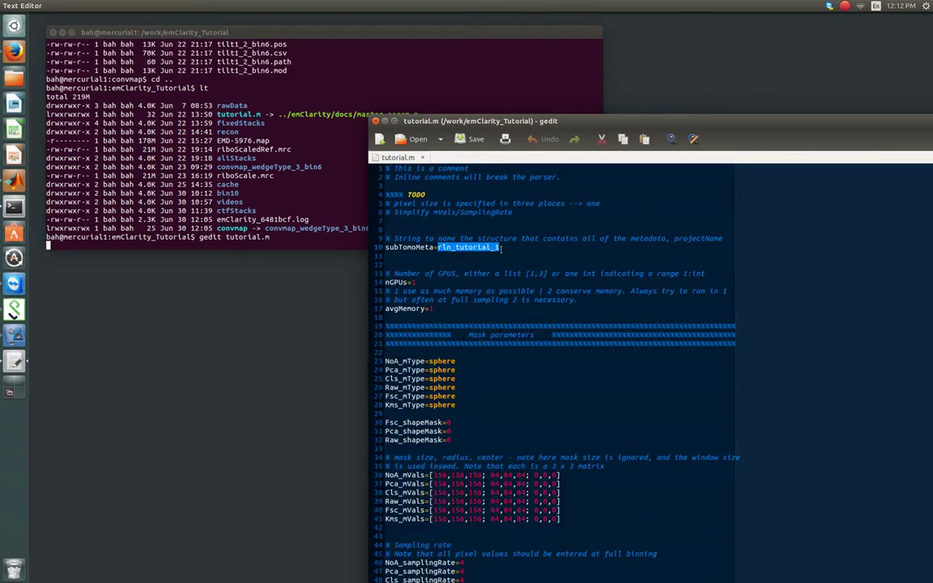
left_click(414, 261)
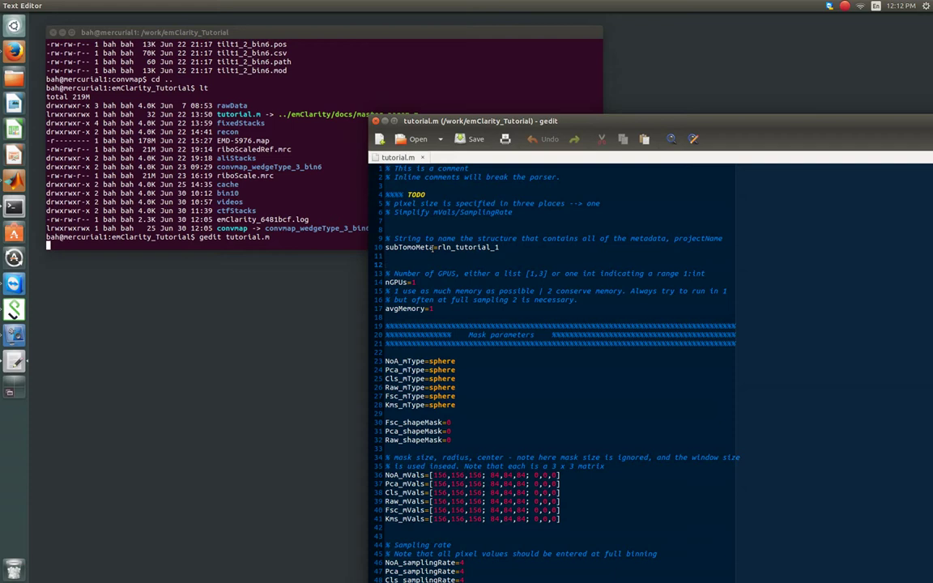
left_click_drag(438, 247, 499, 248)
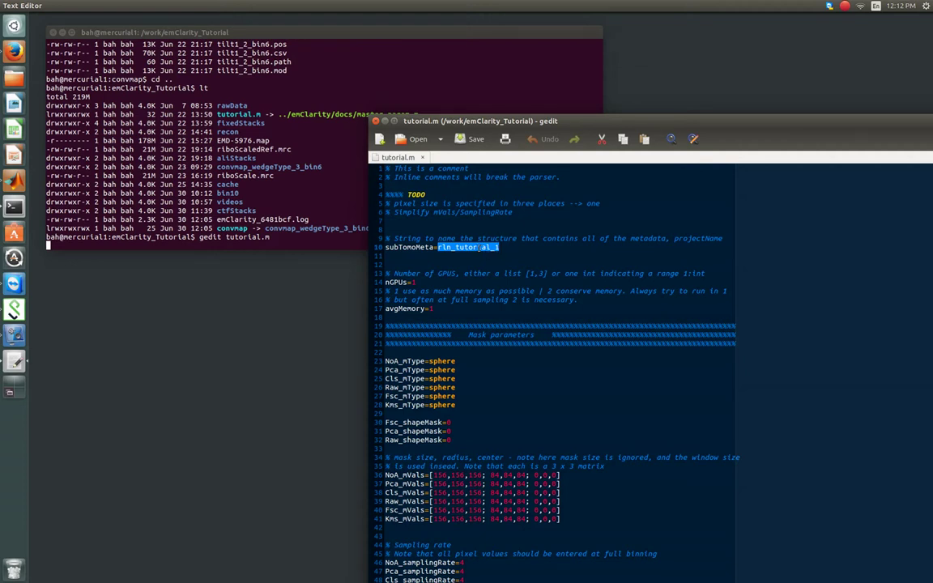
left_click(442, 247)
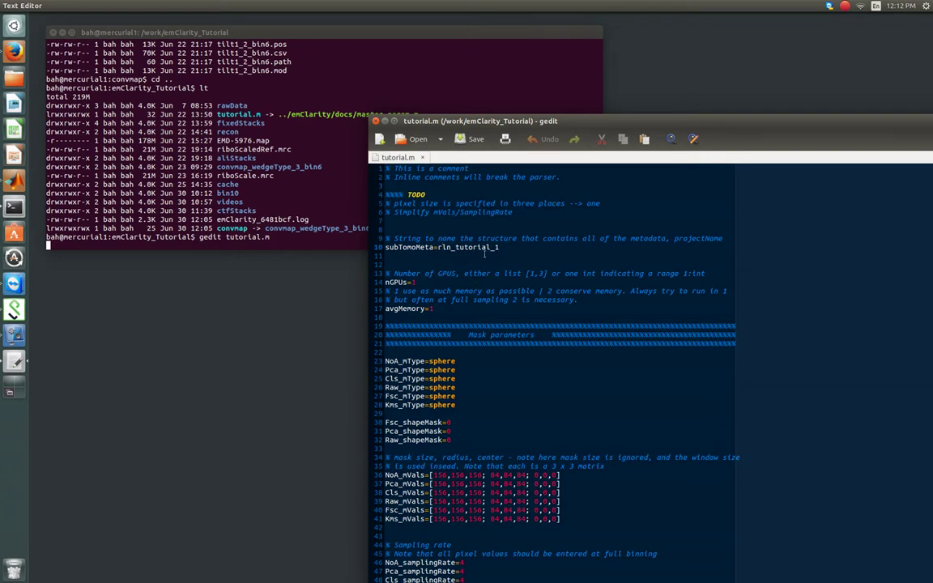
left_click_drag(438, 247, 499, 247)
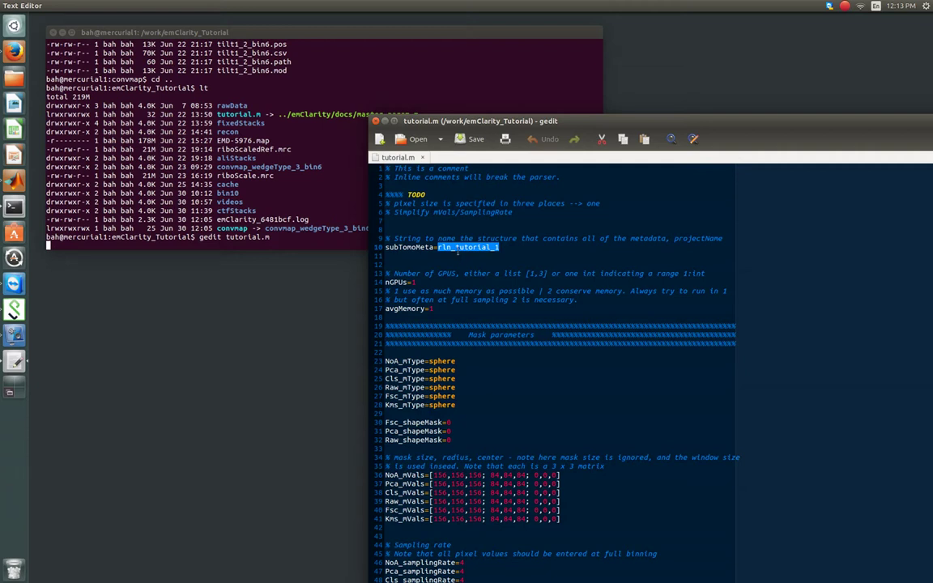
left_click(428, 273)
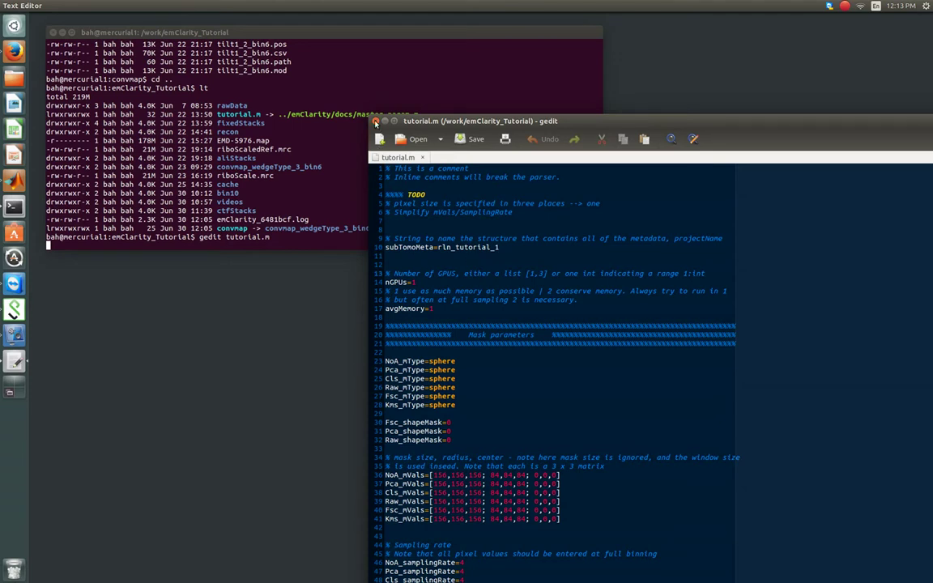
left_click(376, 121)
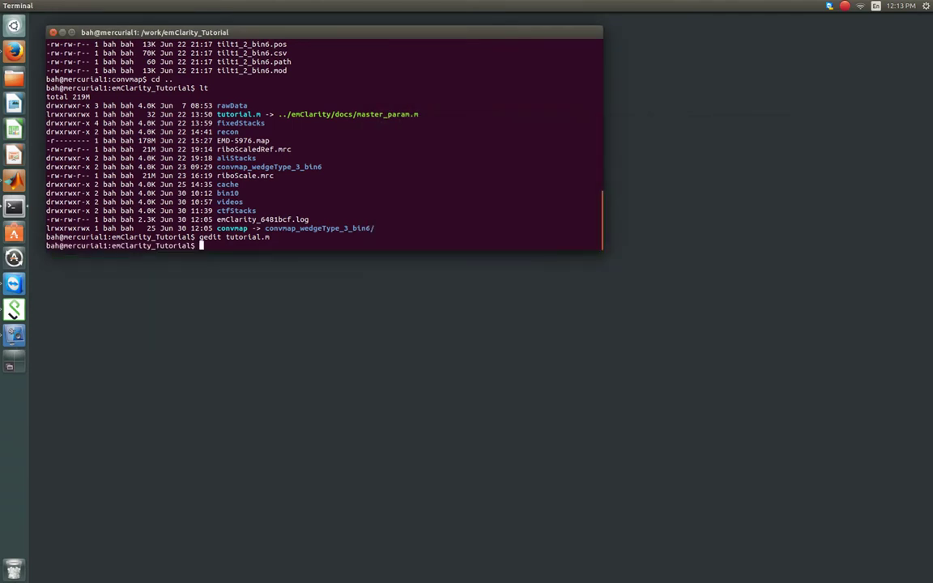
Initialize the emClarity project by running emClarity init with tutorial.m as the parameter file
type("emClarity init t")
key("Tab")
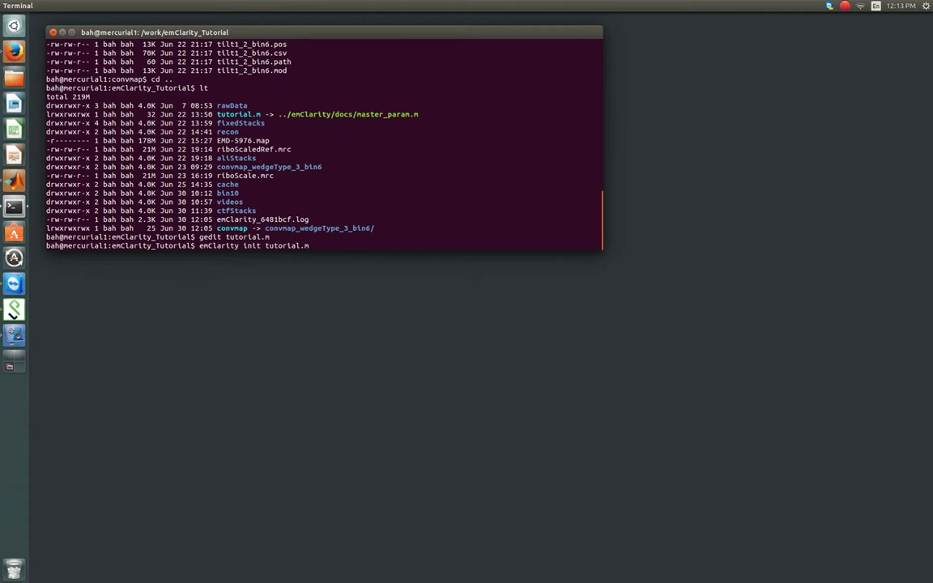
key("Return")
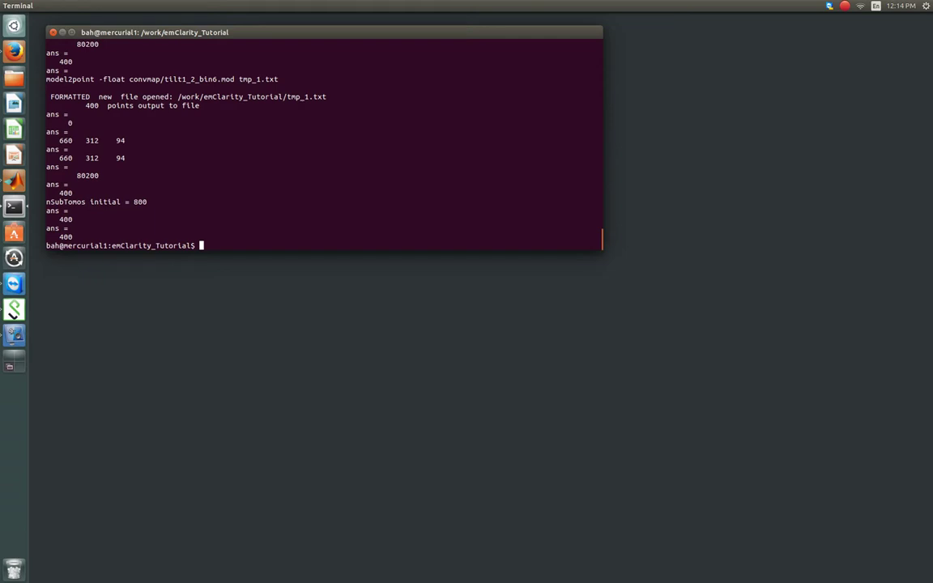
List the project directory in detail and check for the rln_tutorial_1.mat metadata file
type("e")
type("t")
key("Return")
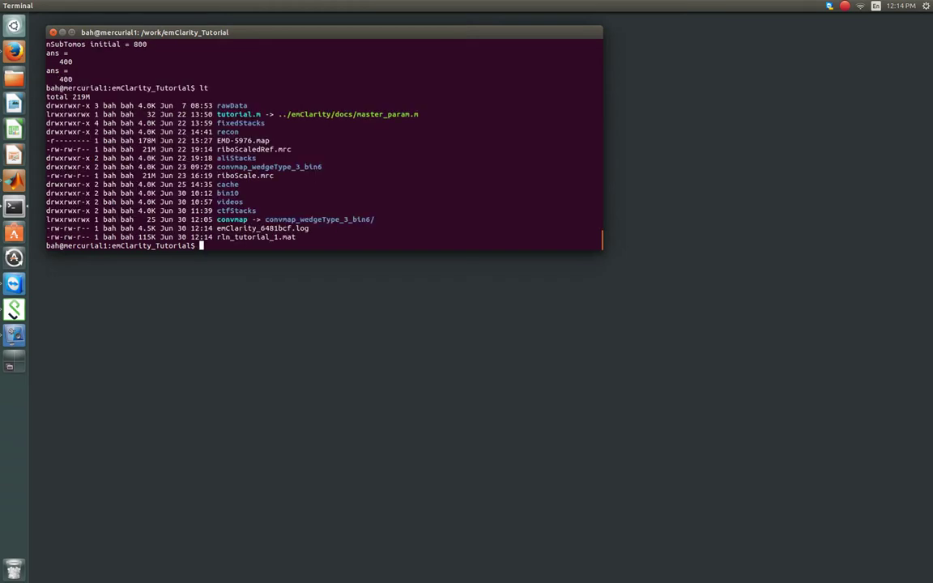
double_click(276, 238)
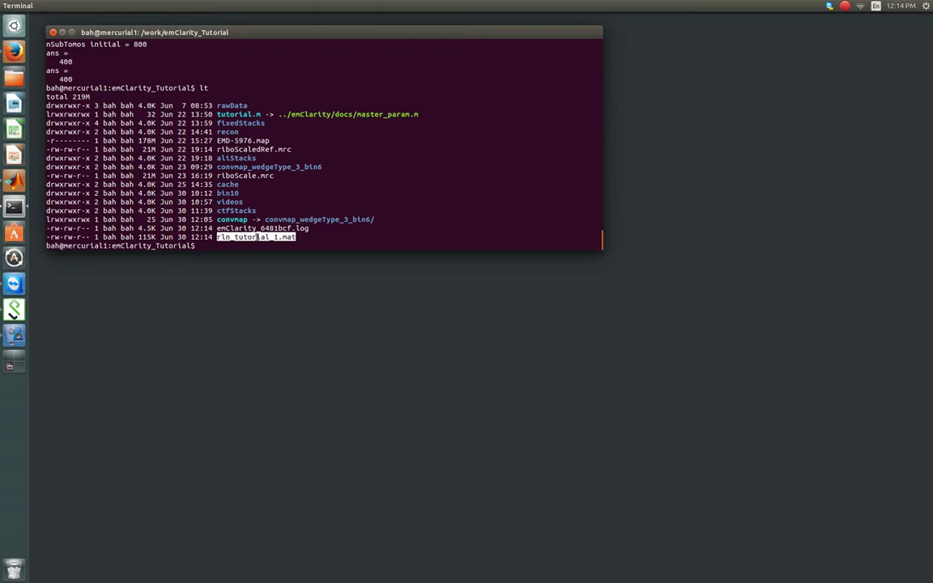
left_click(325, 239)
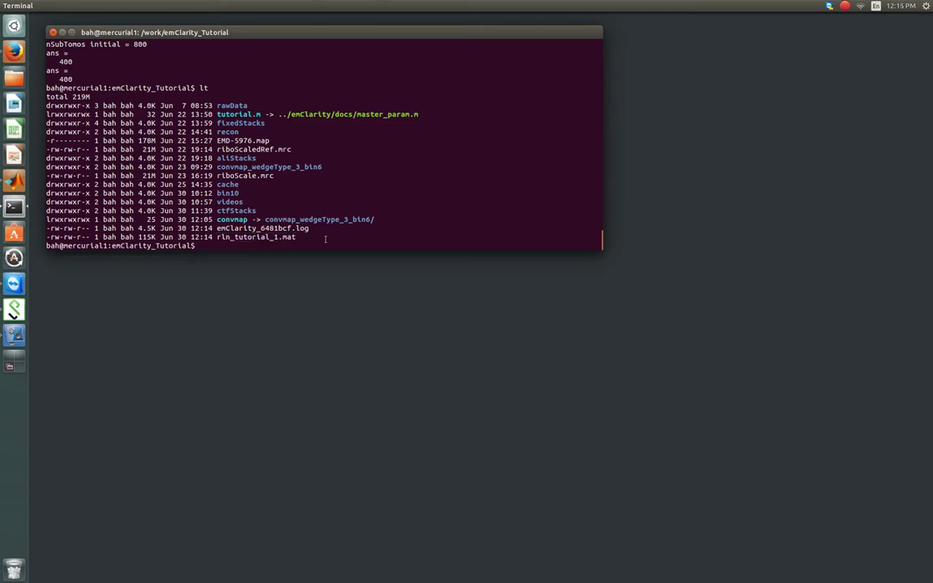
Run emClarity avg with tutorial.m for cycle 0 using the NoAlignment stage
type("emClarity avg tutorial.m 0")
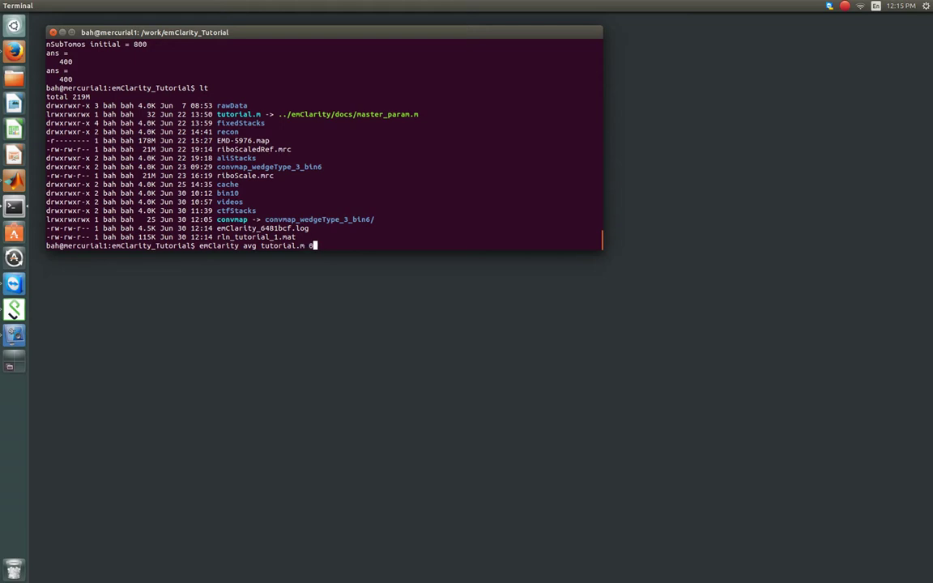
type("NoAlignment")
key("Return")
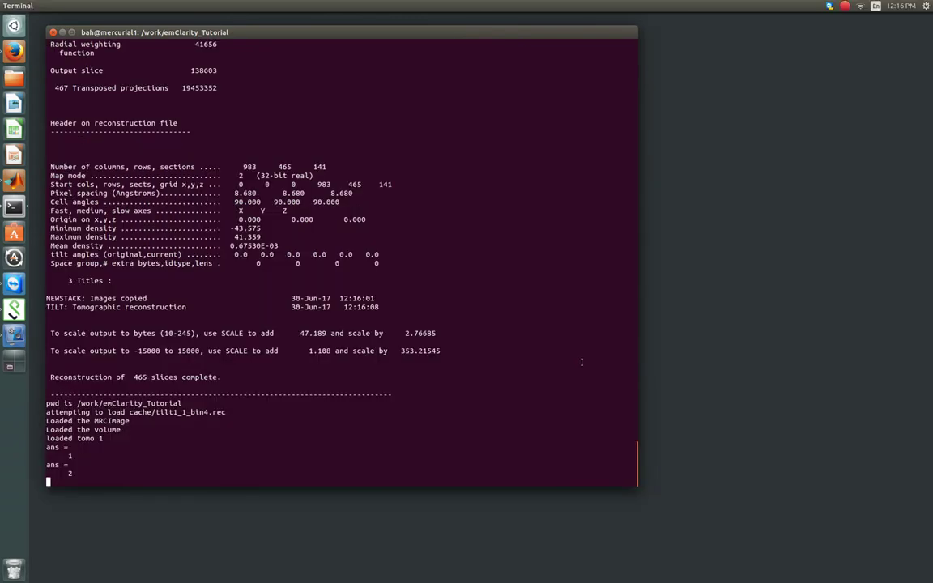
Examine the averaging output for the tilt reconstruction parameters, the half-map rotation and translation matrix, and the resolution cutoffs
scroll(581, 362, "up", 10)
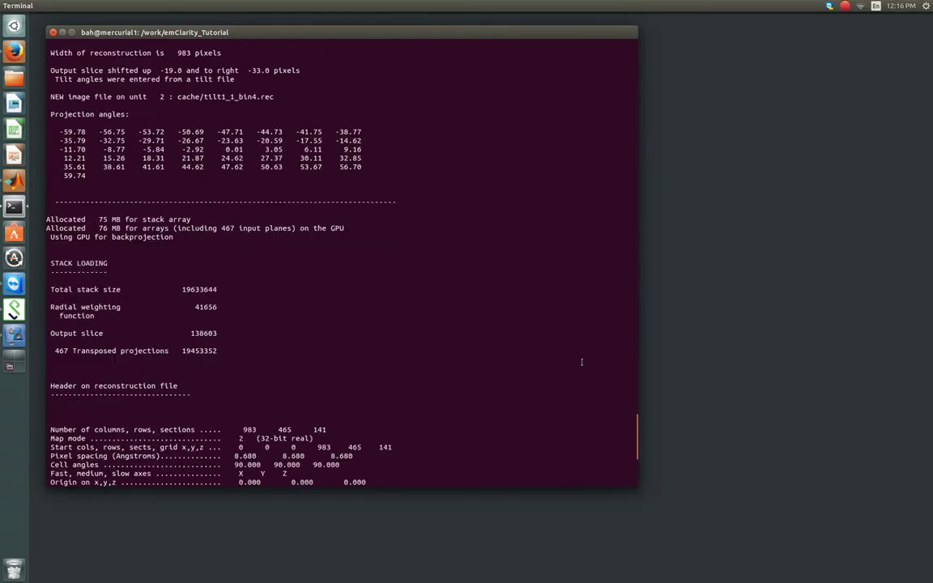
scroll(581, 362, "up", 12)
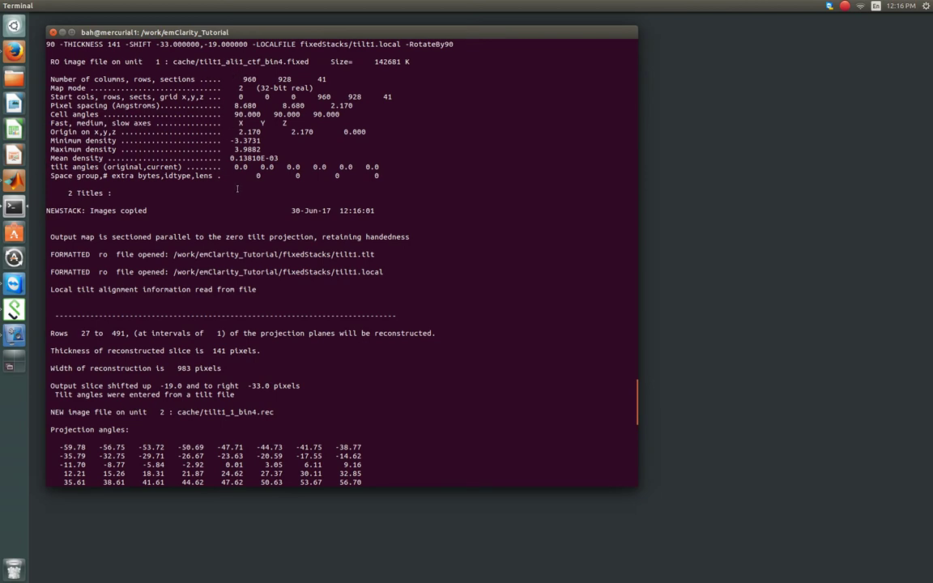
scroll(238, 189, "down", 8)
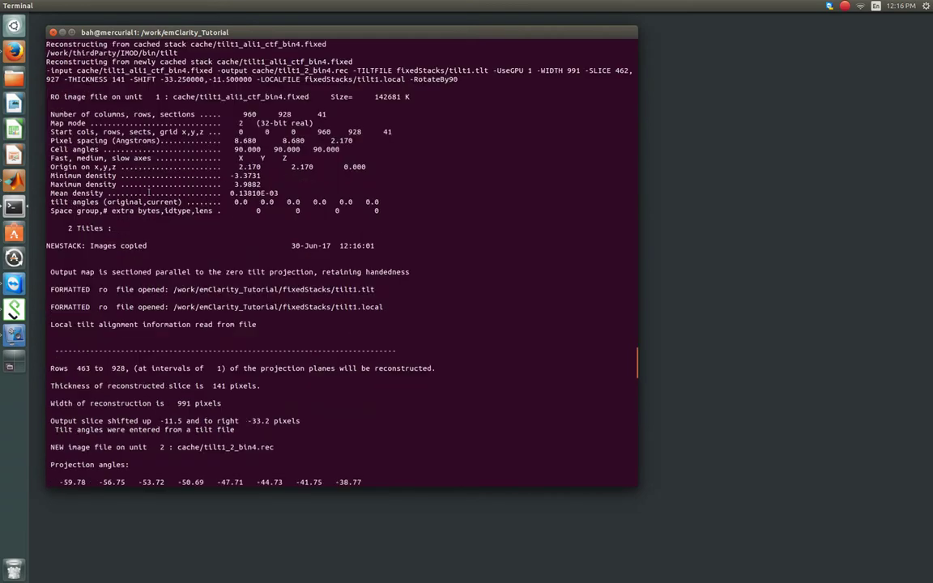
scroll(149, 193, "up", 4)
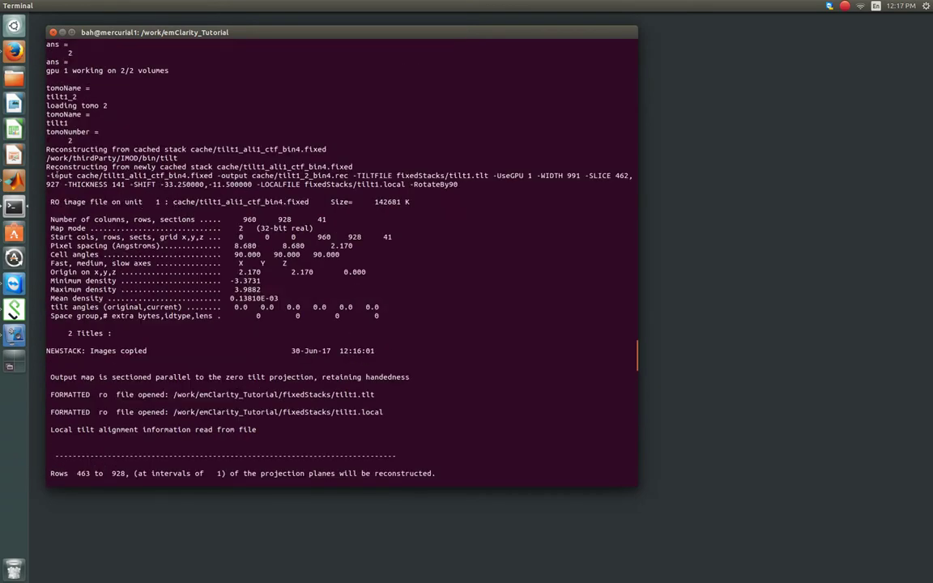
left_click_drag(46, 175, 431, 208)
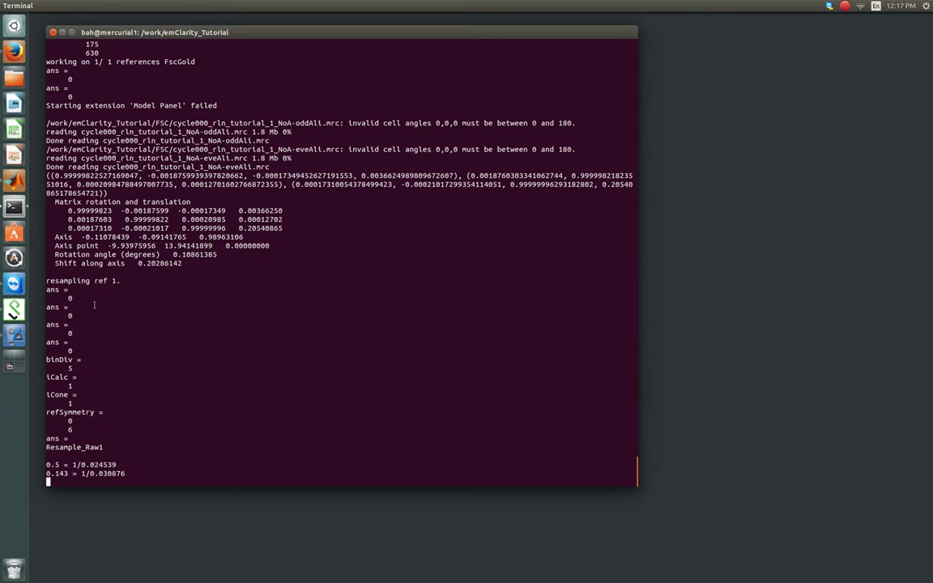
left_click_drag(191, 263, 49, 202)
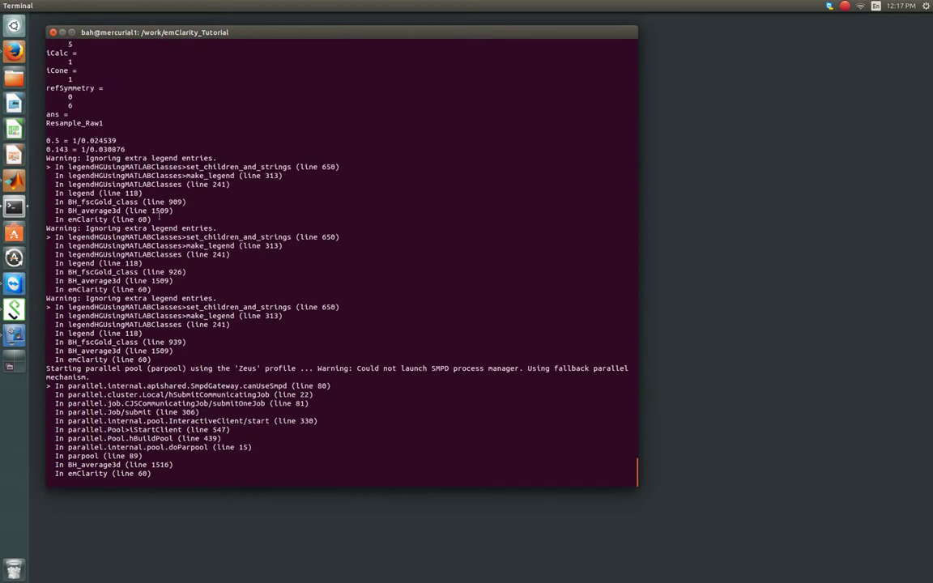
left_click_drag(96, 149, 46, 135)
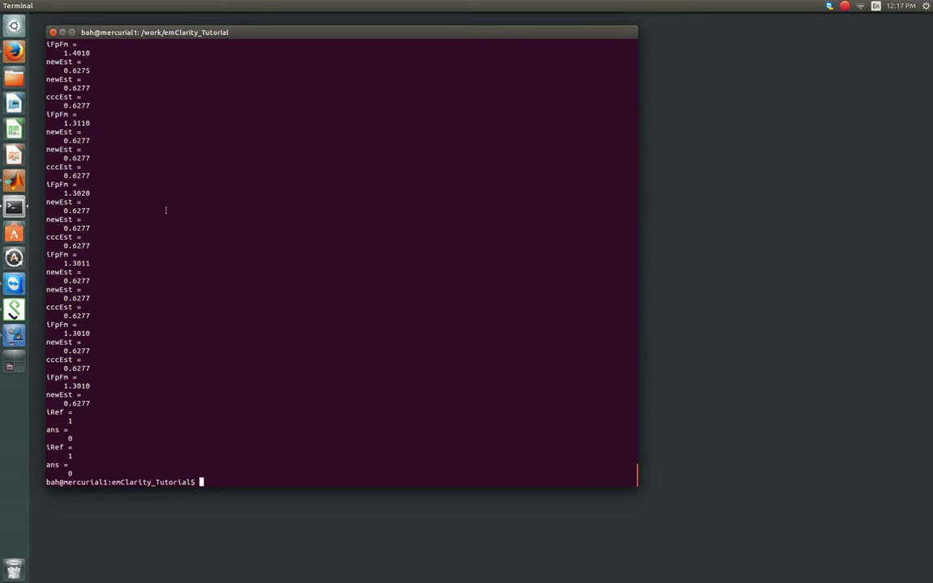
List the project directory in detail to review the output files of the cycle 0 averaging run
type("lt")
key("Return")
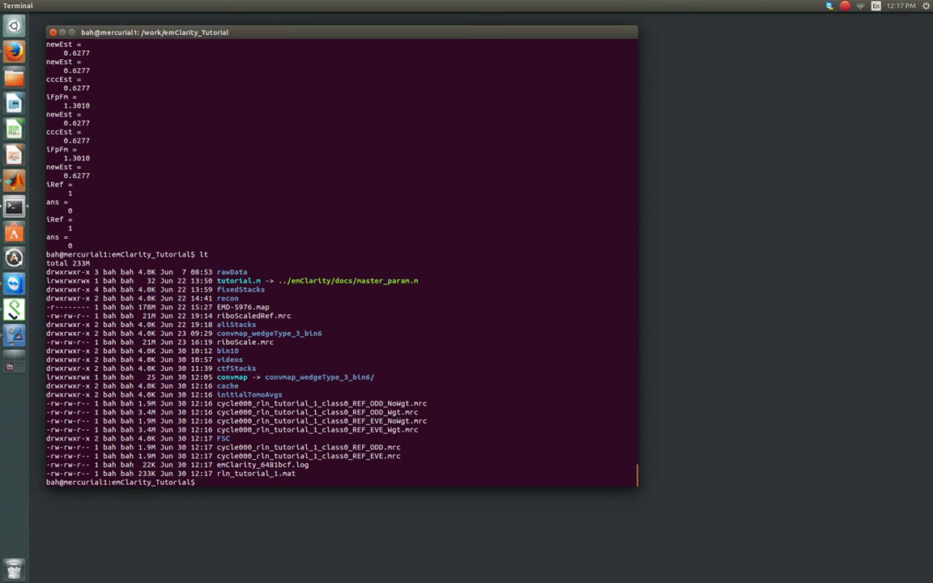
type("F")
key("Tab")
key("Return")
type("lt")
key("Return")
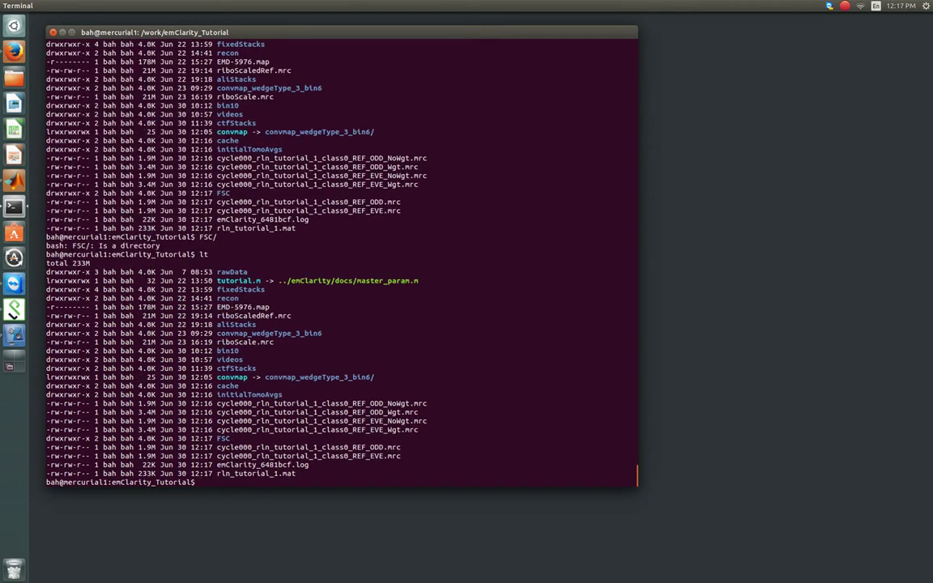
Change into the FSC directory and list its files in detail
type("cd F")
key("Tab")
key("Return")
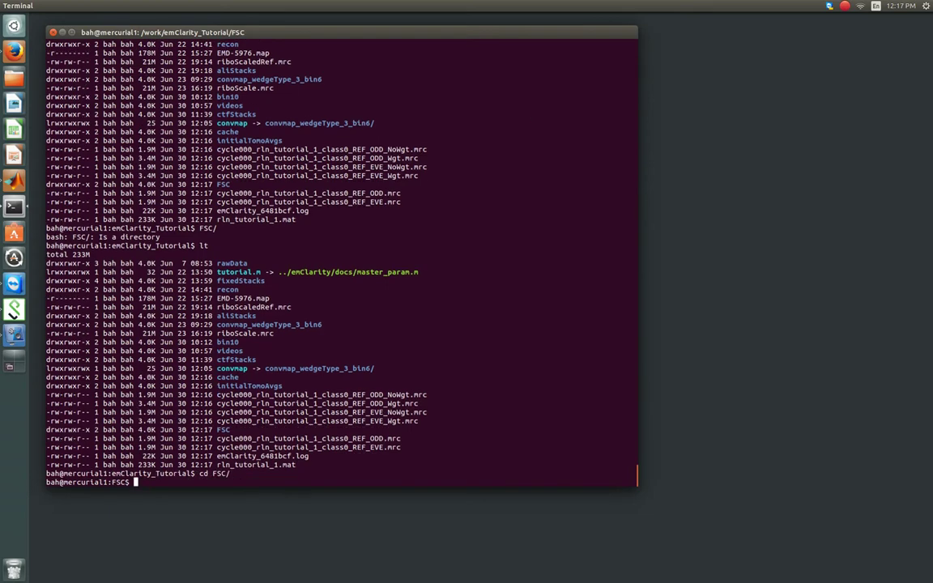
type("lt")
key("Return")
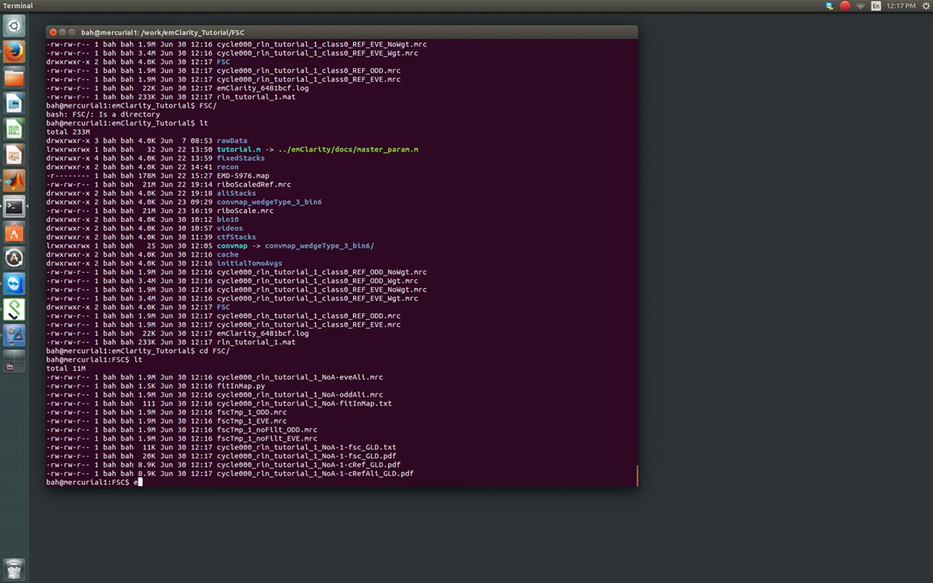
Open cycle000_rln_tutorial_1_NoA-1-fsc_GLD.pdf with evince, examine the FSC curve and its resolution cutoffs, and close the viewer
type("evince")
double_click(324, 456)
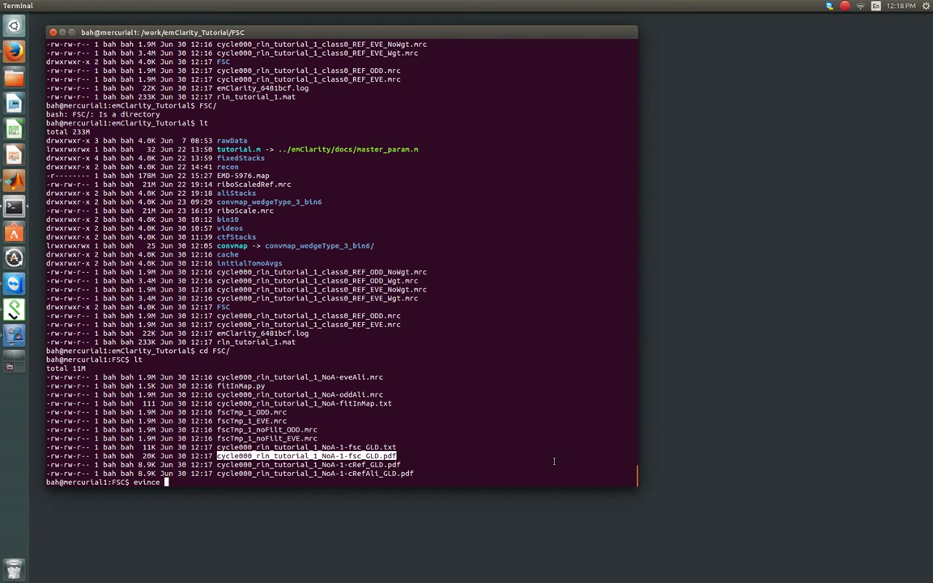
middle_click(533, 461)
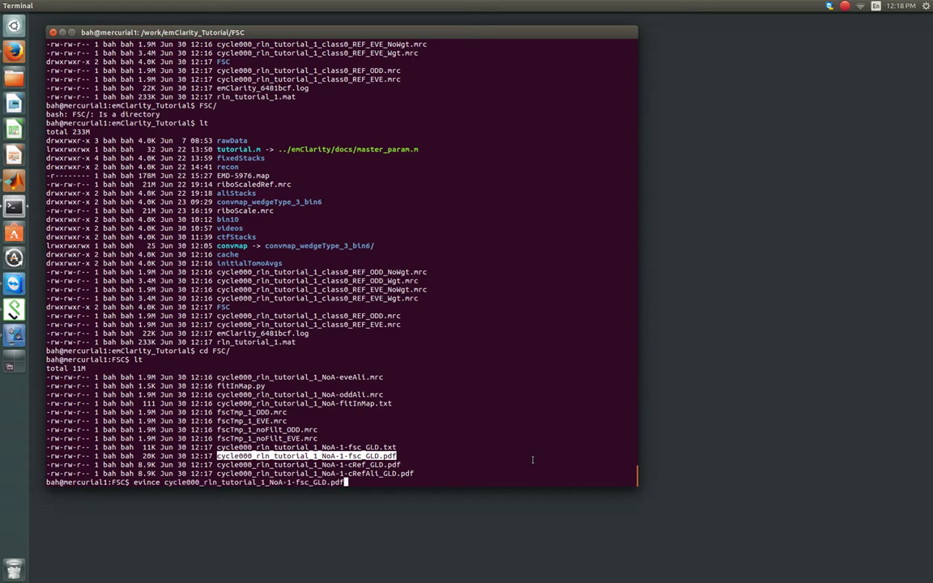
key("Return")
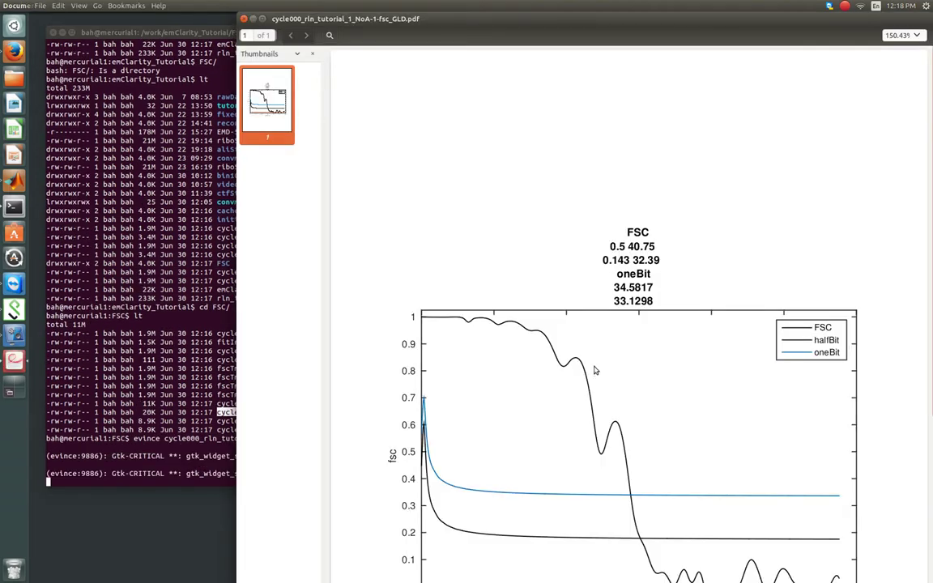
scroll(595, 370, "down", 3)
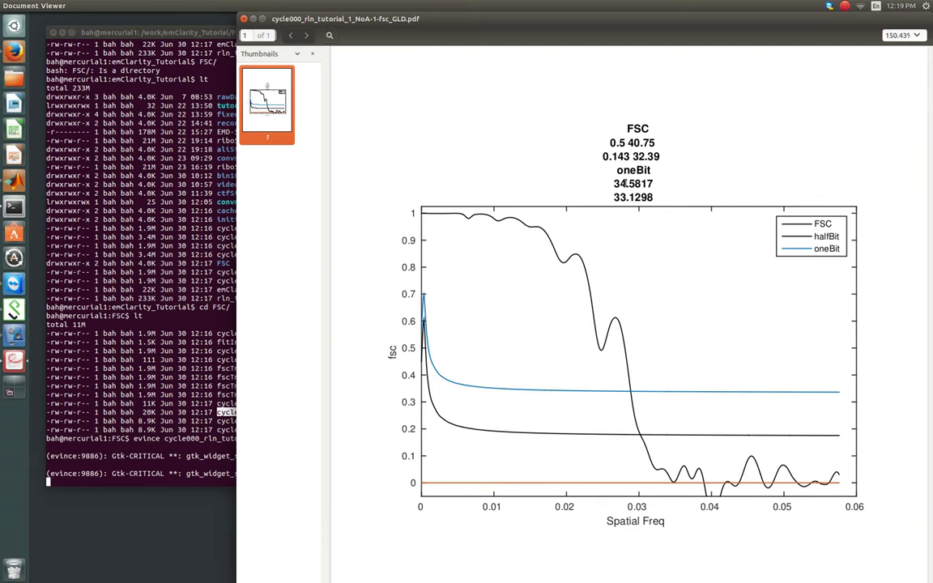
left_click(244, 19)
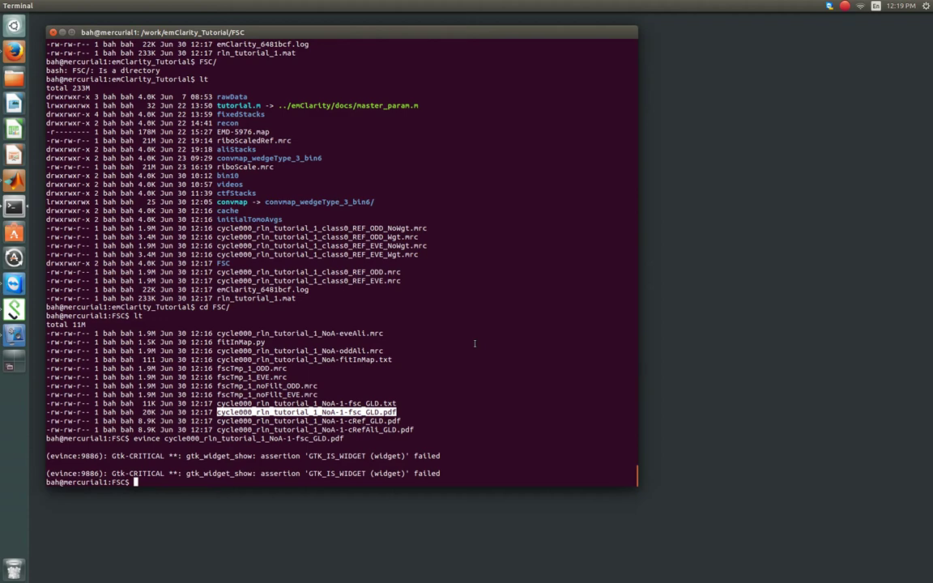
Return to the project directory, list its files, and examine the NoWgt and Wgt labels of the cycle000 reference maps
type("cd ..")
key("Return")
type("lt")
key("Return")
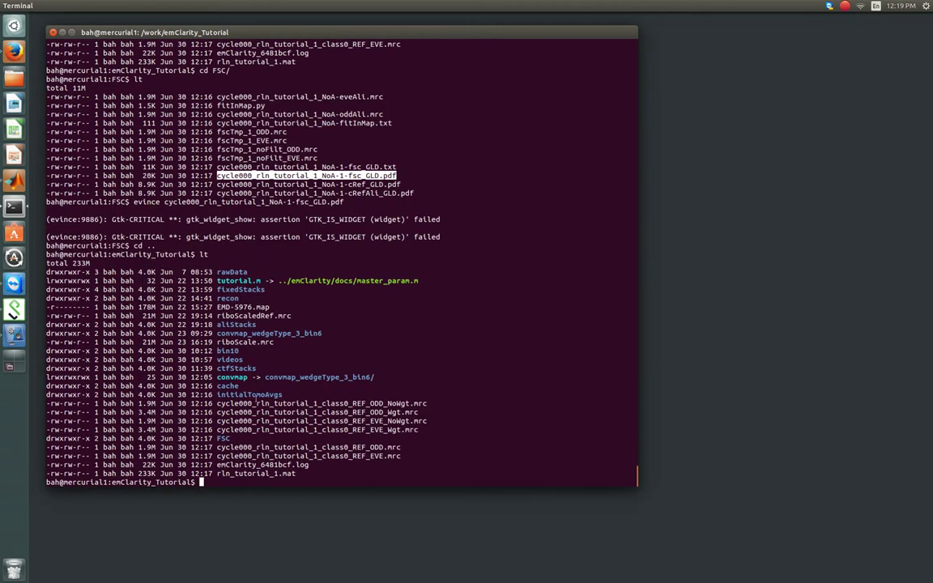
left_click_drag(218, 403, 252, 403)
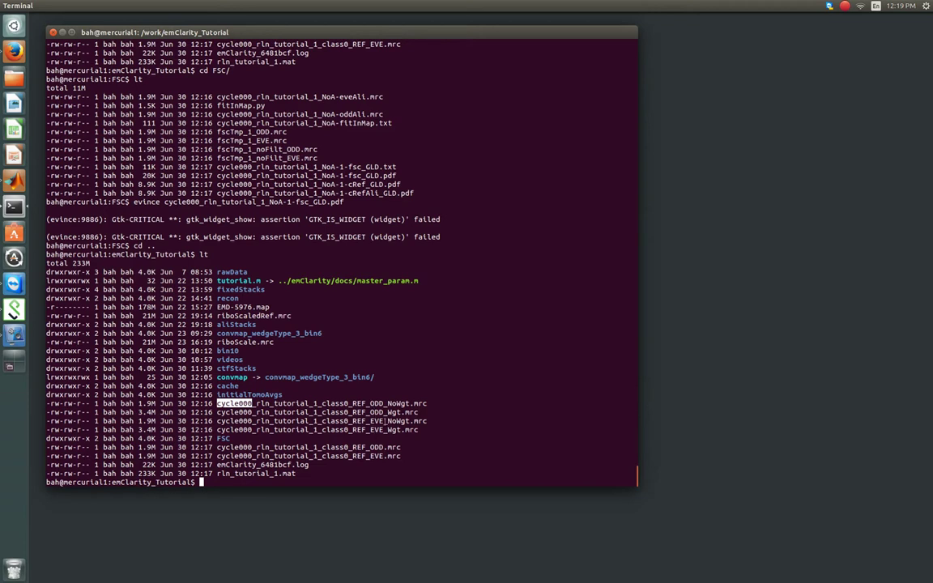
left_click_drag(388, 403, 409, 403)
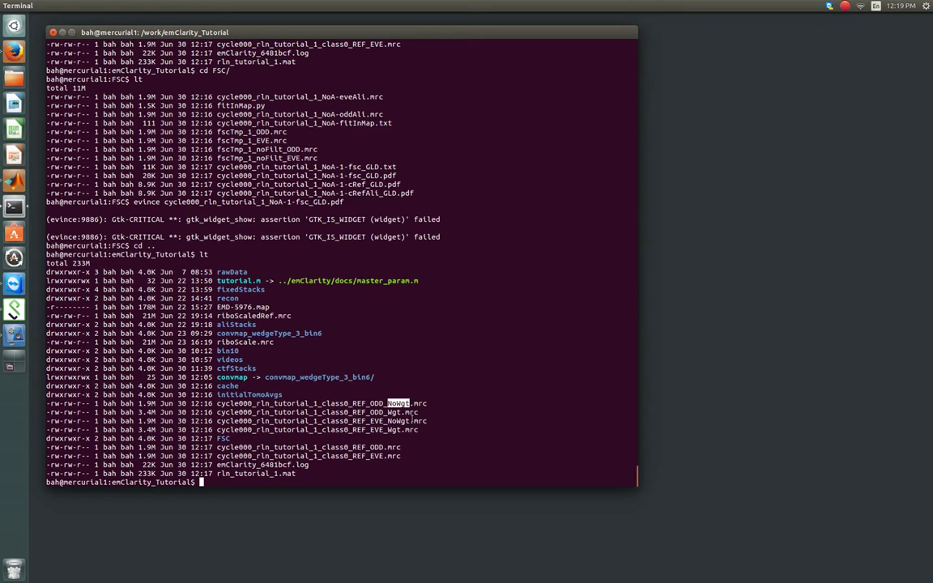
left_click(388, 412)
left_click_drag(388, 412, 401, 412)
Open the half-map cycle000_rln_tutorial_1_class0_REF_ODD.mrc in Chimera from the project directory
double_click(388, 447)
middle_click(426, 442)
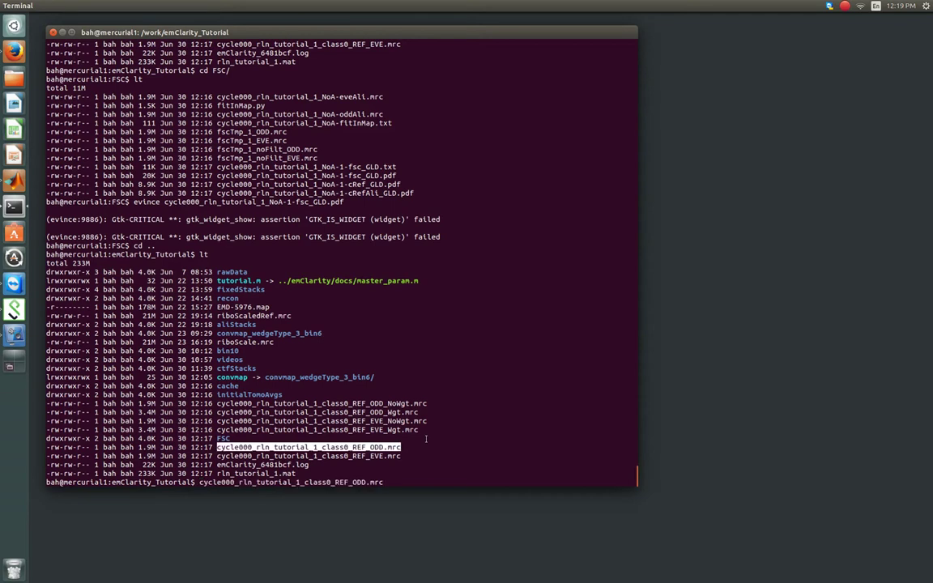
key("Home")
type("chimera")
key("Return")
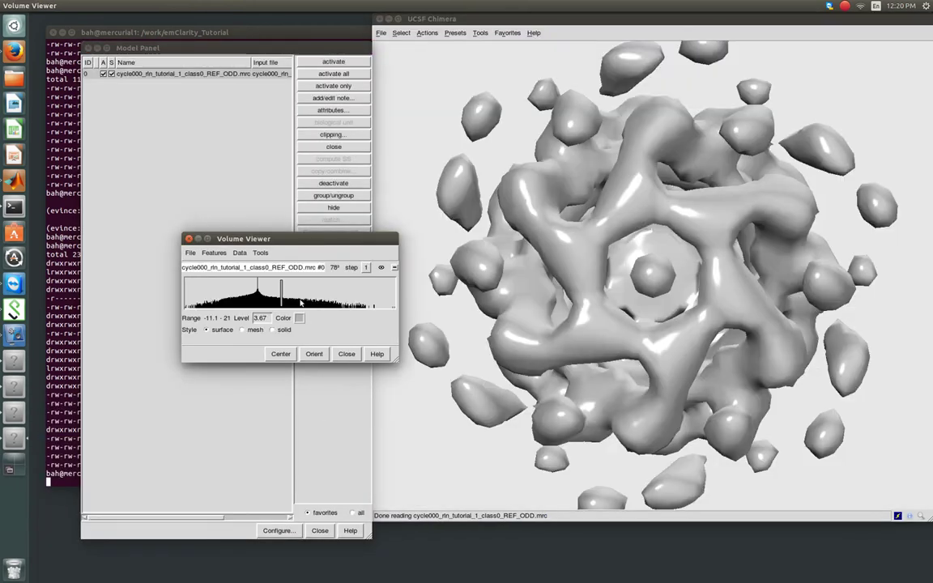
Lower the odd half-map's surface level to 2.48 and inspect the averaged density from different angles
mouse_move(281, 290)
left_mouse_down()
mouse_move(263, 293)
mouse_move(273, 293)
left_mouse_up()
left_click(527, 297)
scroll(628, 374, "down", 3)
left_click_drag(628, 374, 652, 397)
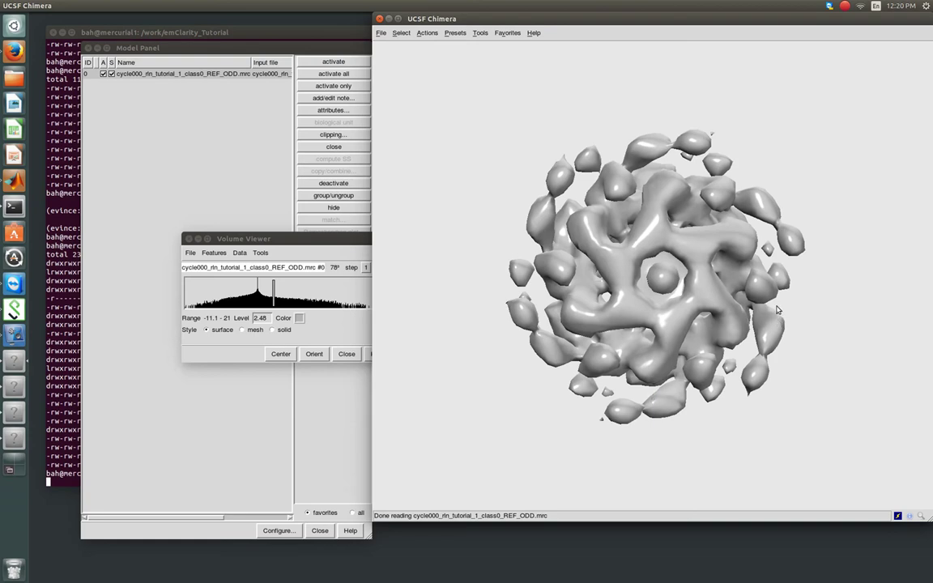
left_click_drag(701, 279, 767, 283)
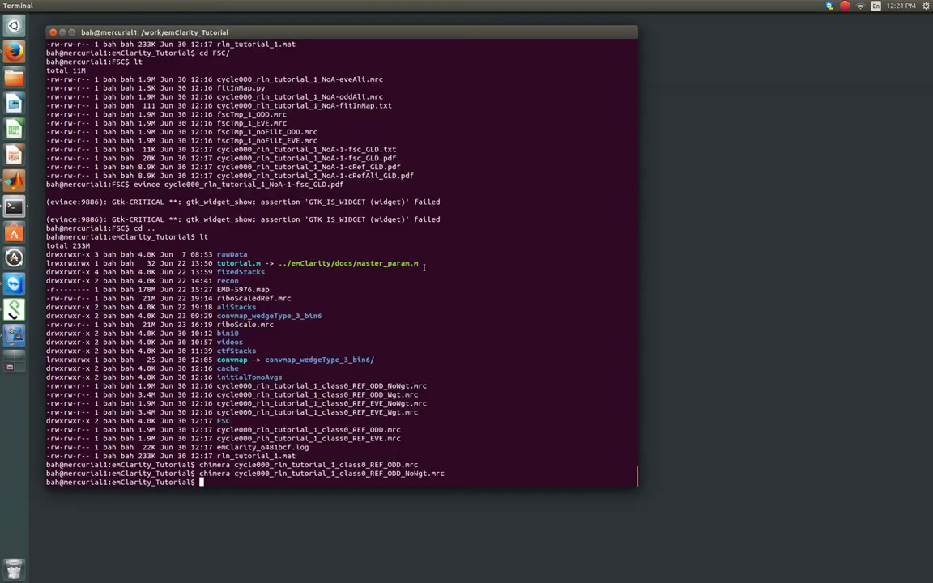
Open tutorial.m in gedit and check the NoA_samplingRate parameter in the sampling rate section
type("ged")
type("it ")
type("t")
key("Tab")
key("Return")
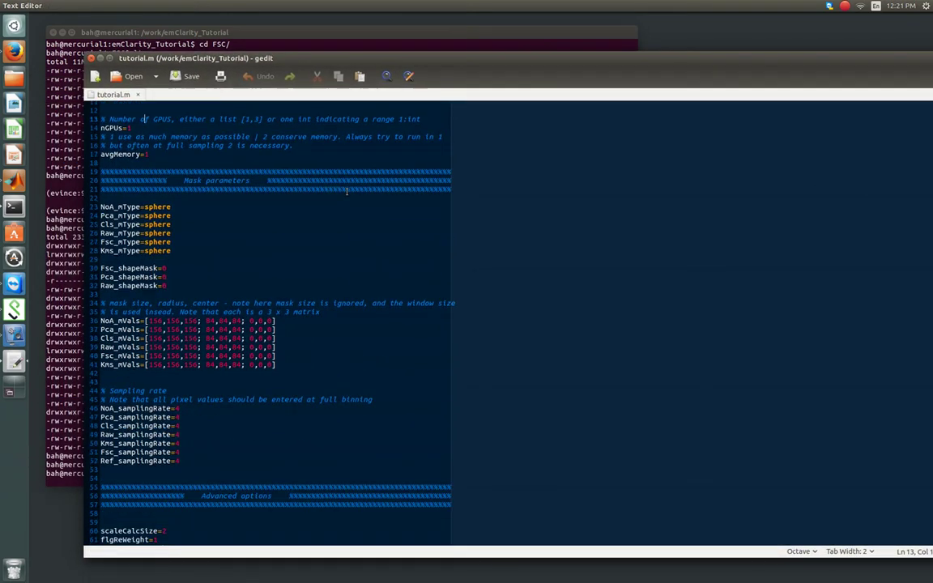
scroll(244, 199, "down", 5)
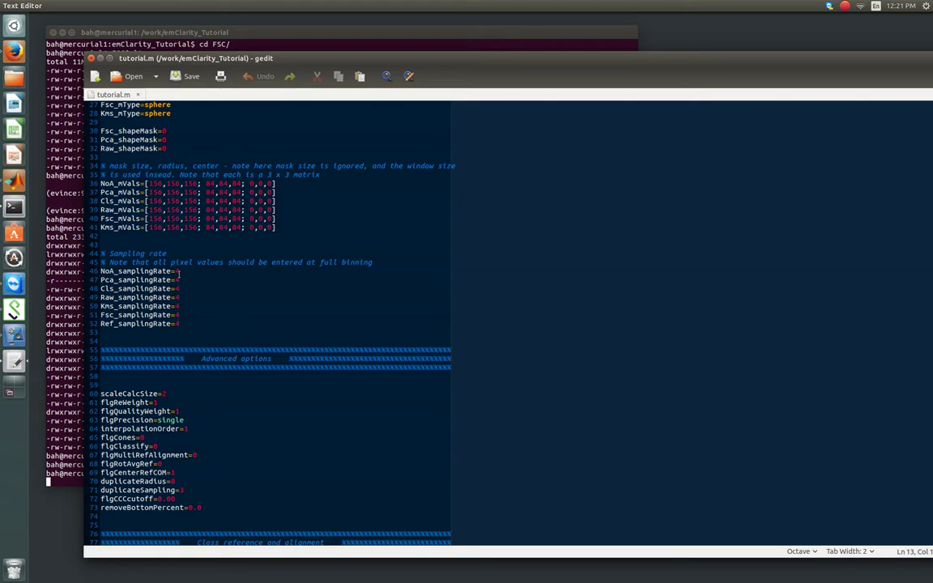
left_click_drag(115, 271, 100, 272)
scroll(198, 341, "down", 3)
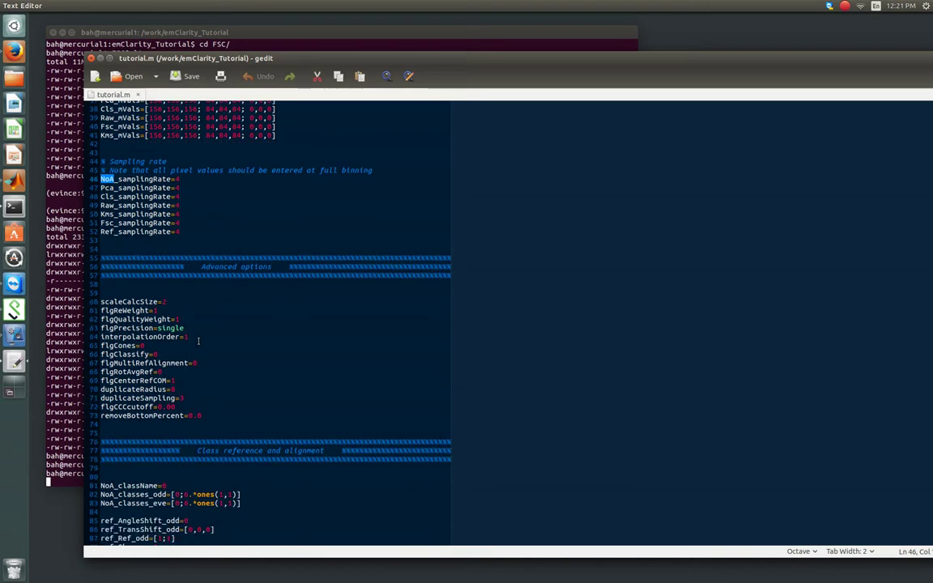
Set the symmetry value to 1 in NoA_classes_odd and NoA_classes_eve, making both [0;1.*ones(1,1)]
scroll(198, 341, "down", 6)
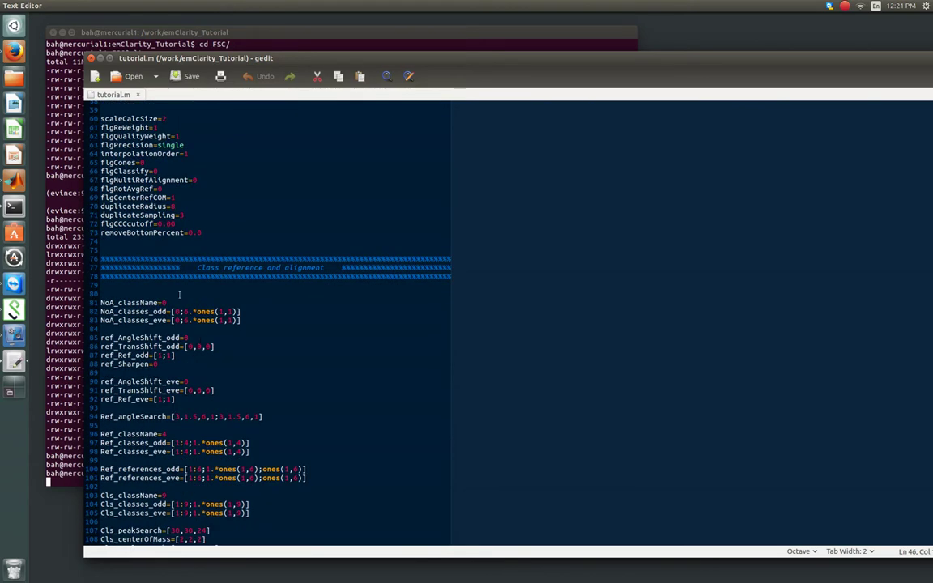
scroll(201, 267, "down", 3)
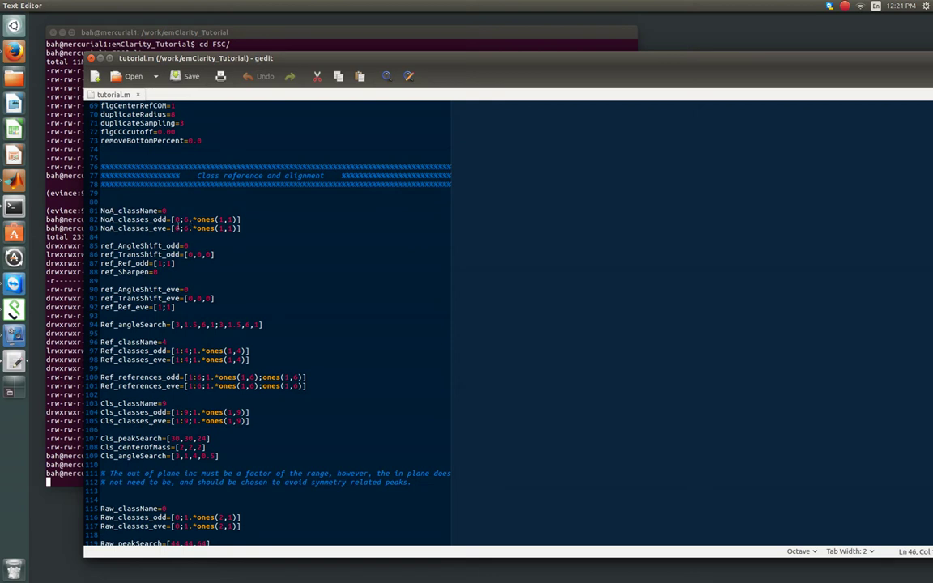
left_click(189, 220)
key("BackSpace")
type("1")
key("Down")
key("BackSpace")
type("1")
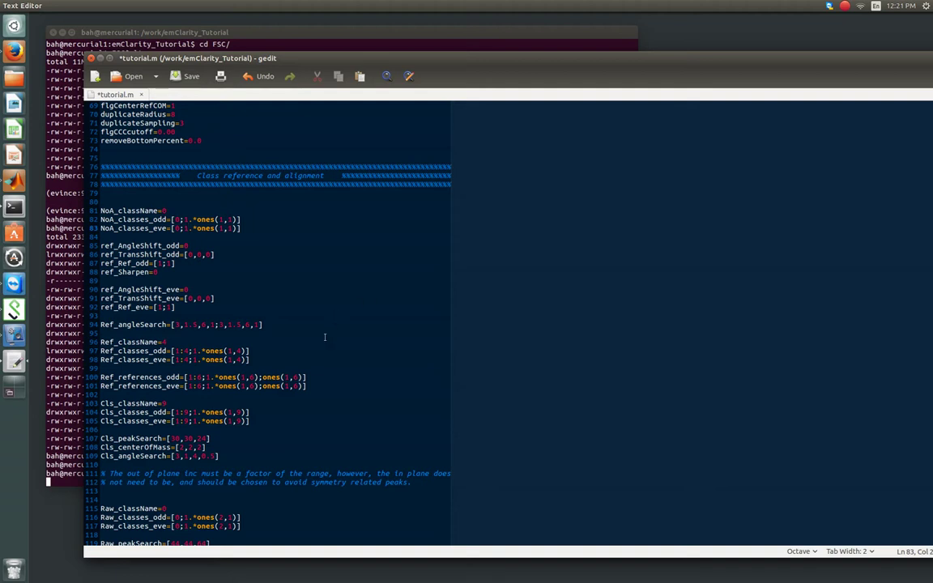
Review the Ref and Cls class settings and the Raw_className and Raw_classes_odd parameters in tutorial.m
left_click_drag(243, 443, 306, 251)
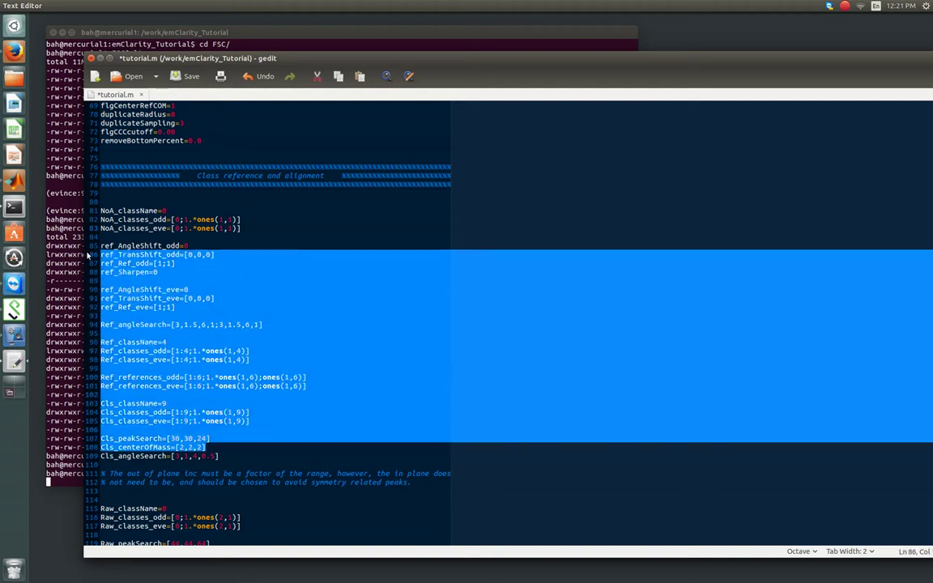
left_click(339, 275)
scroll(404, 280, "down", 7)
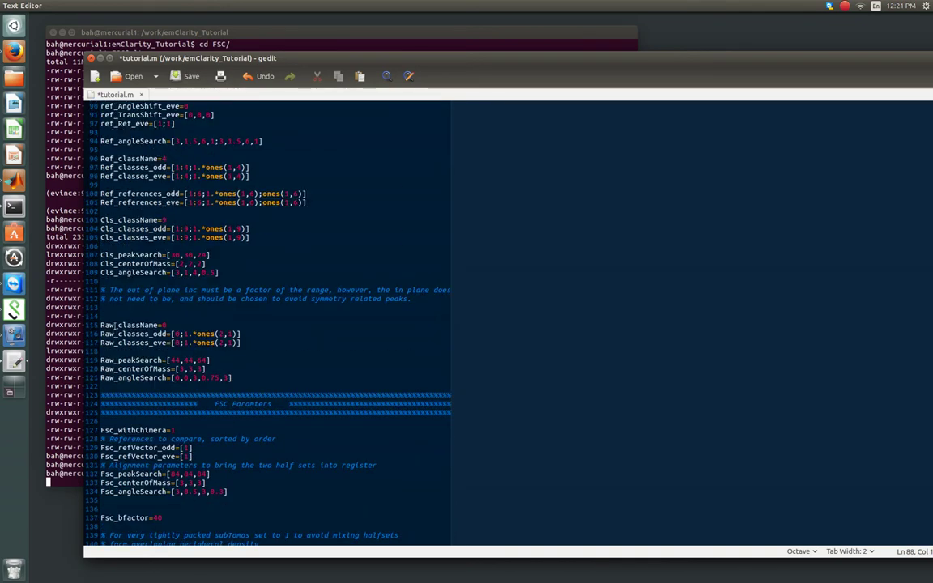
double_click(110, 324)
left_click(187, 334)
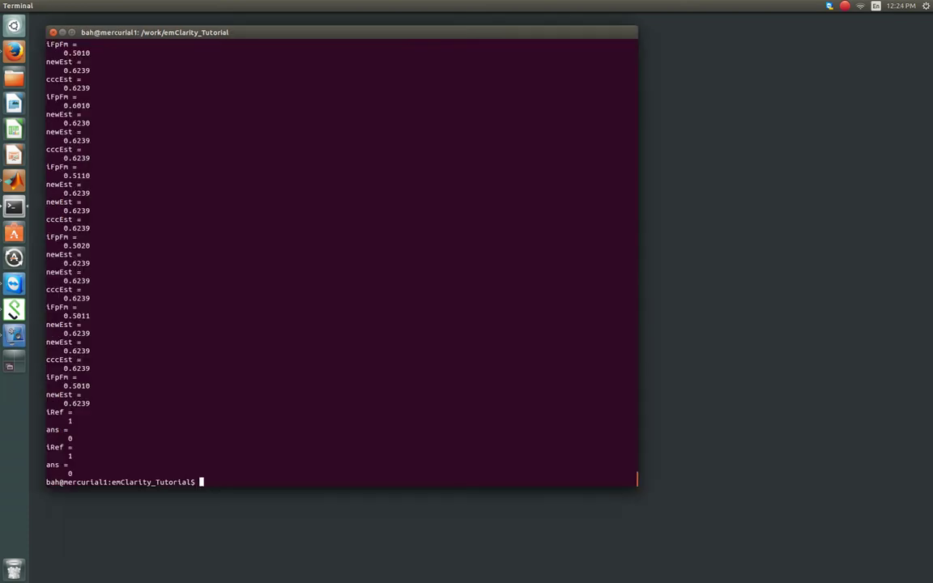
List the project directory and open the recomputed cycle000_rln_tutorial_1_class0_REF_ODD.mrc in Chimera
type("lt")
key("Return")
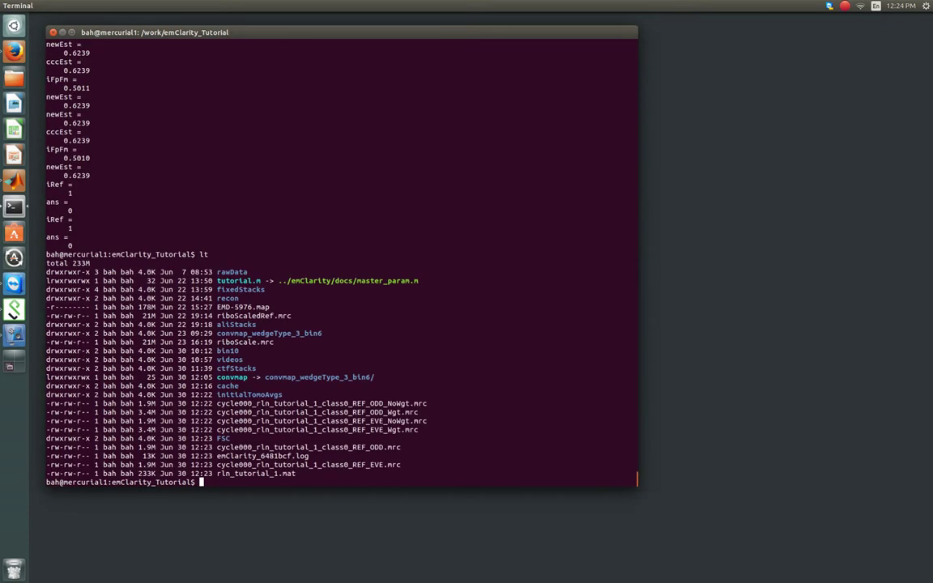
type("chimera")
double_click(308, 447)
middle_click(308, 448)
key("Return")
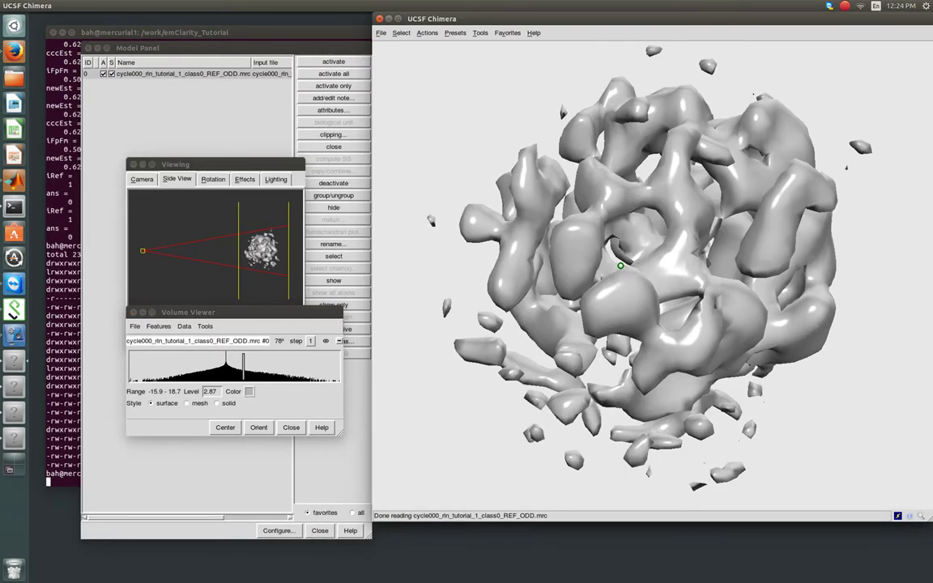
Raise the recomputed odd half-map's surface level to 3.11, inspect it from another angle, and close Chimera
mouse_move(243, 364)
left_mouse_down()
mouse_move(234, 364)
mouse_move(245, 364)
left_mouse_up()
mouse_move(656, 324)
left_mouse_down()
mouse_move(680, 324)
mouse_move(759, 254)
mouse_move(733, 202)
mouse_move(591, 290)
mouse_move(601, 271)
mouse_move(638, 263)
mouse_move(633, 399)
mouse_move(714, 244)
mouse_move(727, 245)
mouse_move(744, 225)
mouse_move(561, 254)
mouse_move(828, 227)
mouse_move(710, 175)
mouse_move(642, 328)
mouse_move(680, 332)
mouse_move(687, 500)
mouse_move(677, 500)
mouse_move(652, 309)
mouse_move(592, 183)
left_mouse_up()
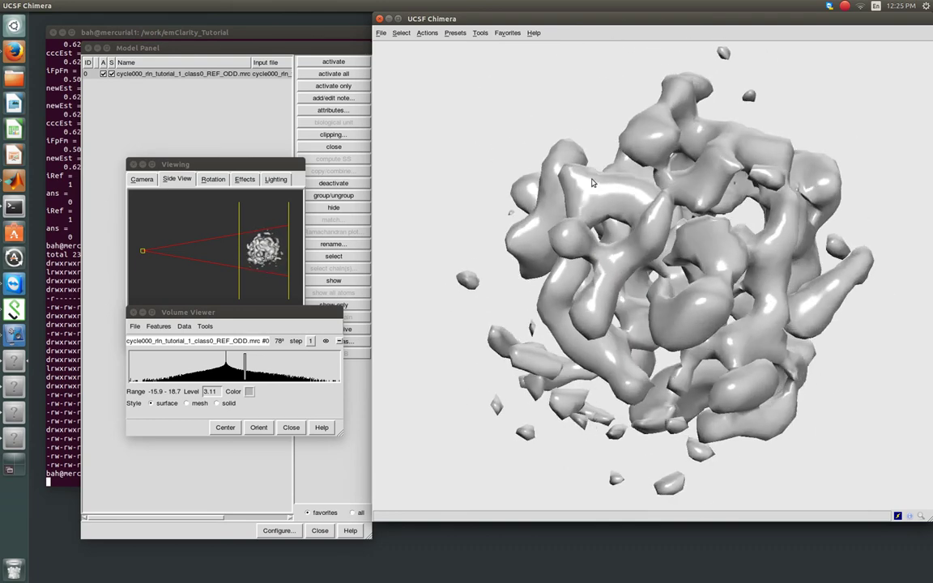
left_click(380, 17)
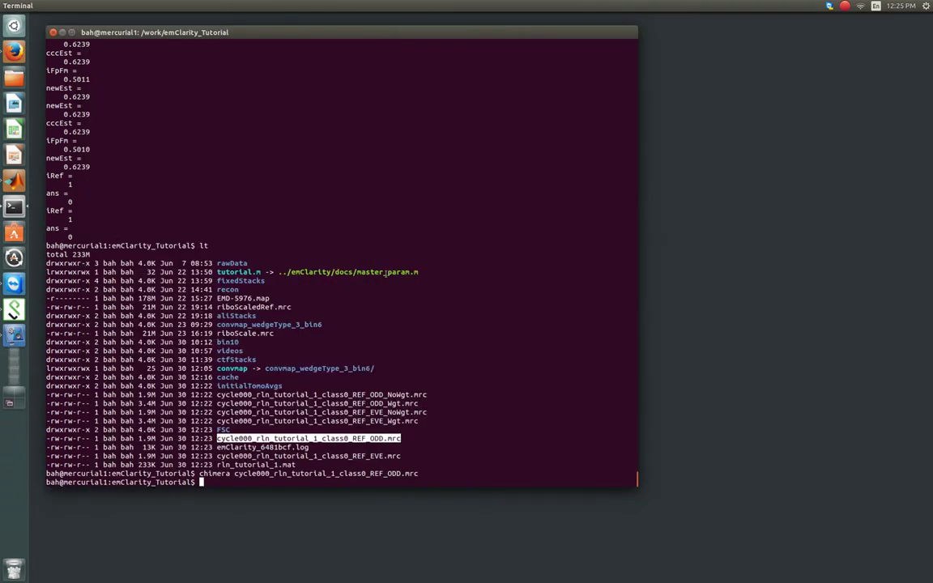
List the project directory, change into initialTomoAvgs, and list the per-tomogram averages stored there
left_click(436, 351)
type("lt")
key("Return")
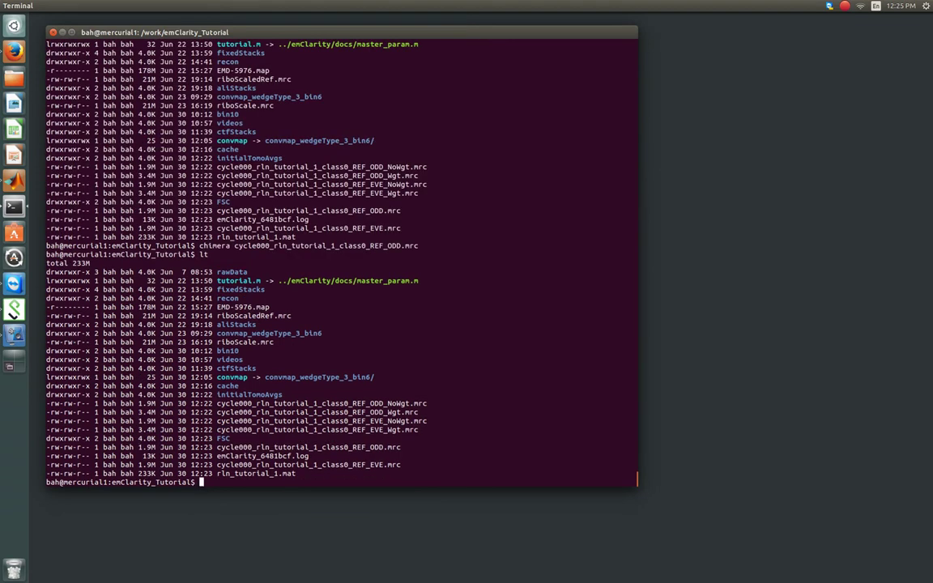
type("cd ini")
key("Tab")
key("Return")
type("lt")
key("Return")
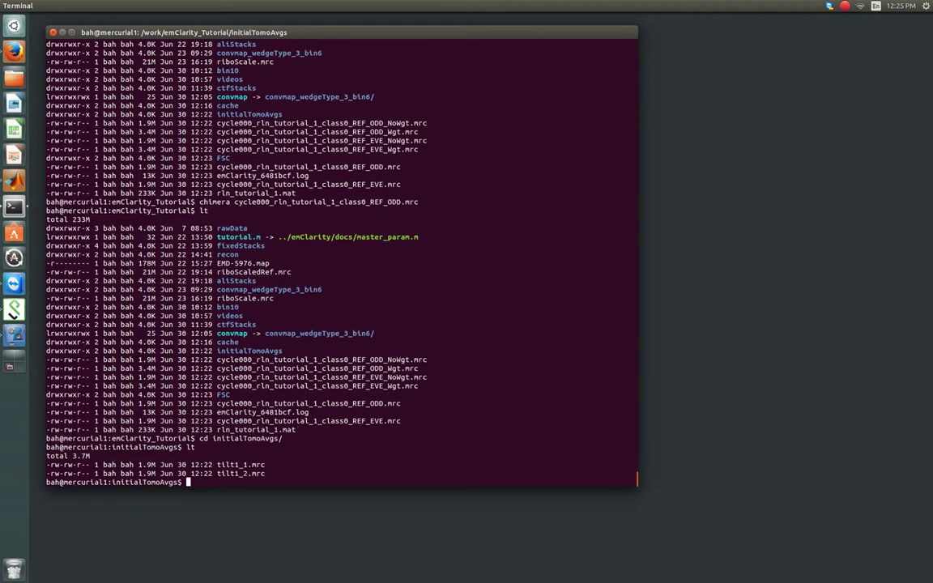
Open all tilt1_* averages in IMOD, enlarge the image window, and magnify tilt1_1.mrc to 4.00
type("imod tilt1_*")
key("Return")
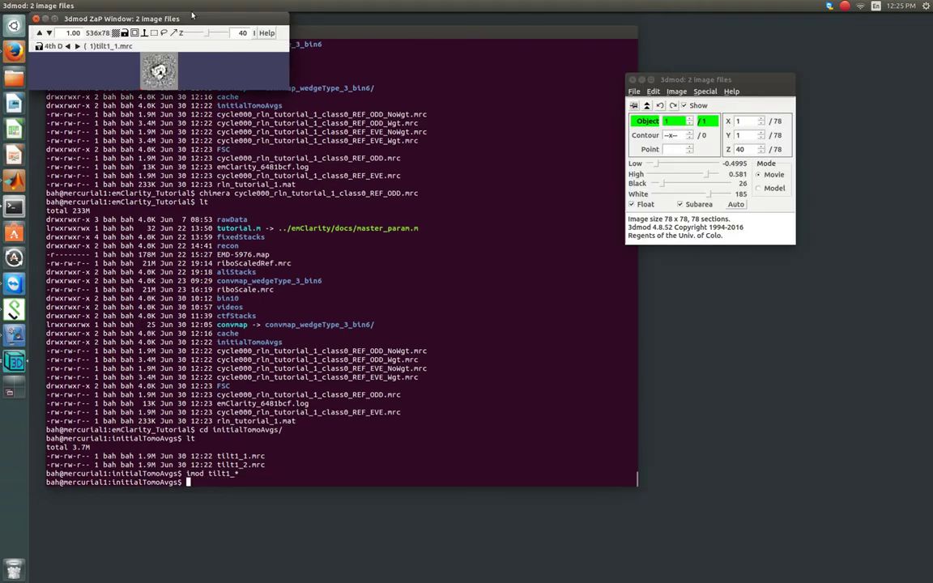
left_click_drag(180, 16, 449, 335)
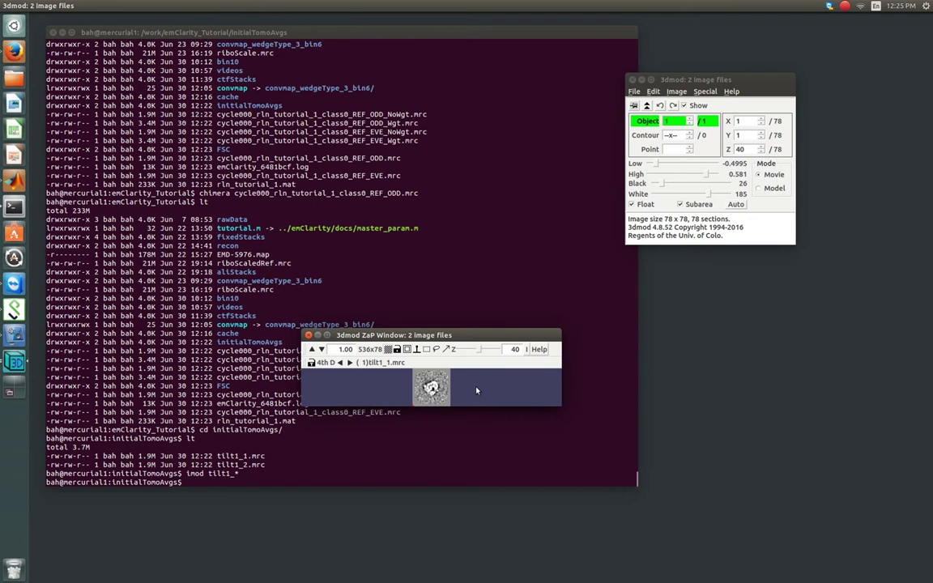
left_click_drag(302, 330, 91, 108)
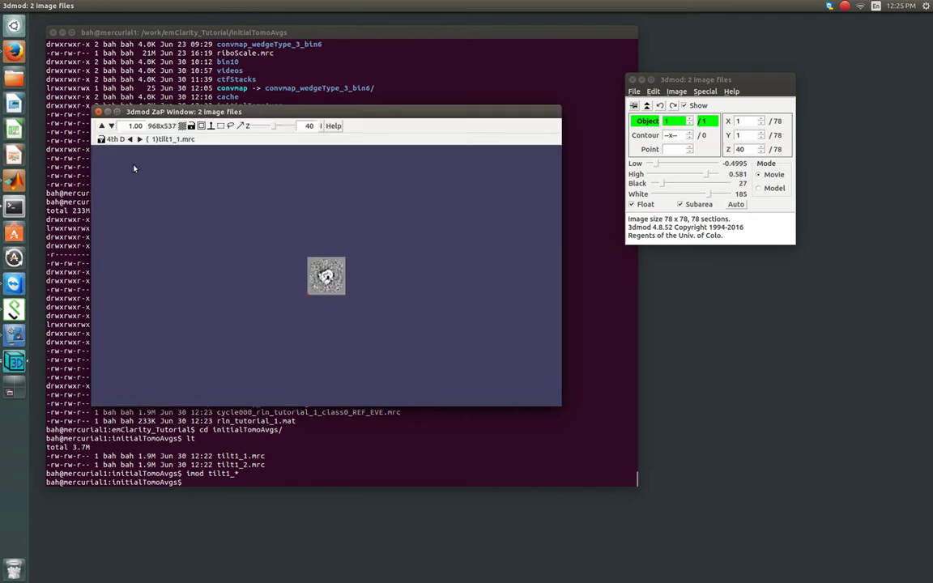
key("equal")
key("equal")
key("equal")
key("equal")
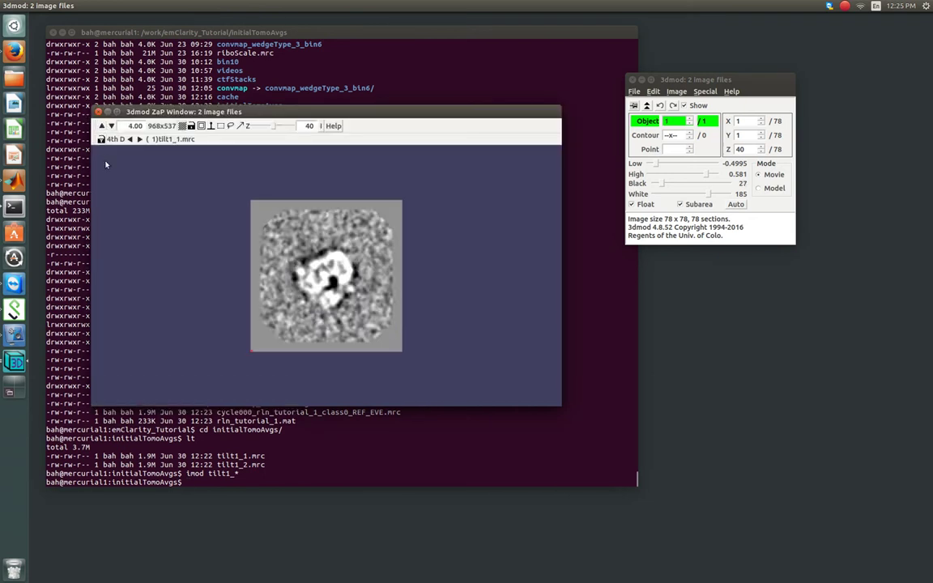
Compare slices of the per-tomogram average tilt1_1.mrc around section 40, and close IMOD
key("Page_Up")
key("Page_Down")
key("Page_Up")
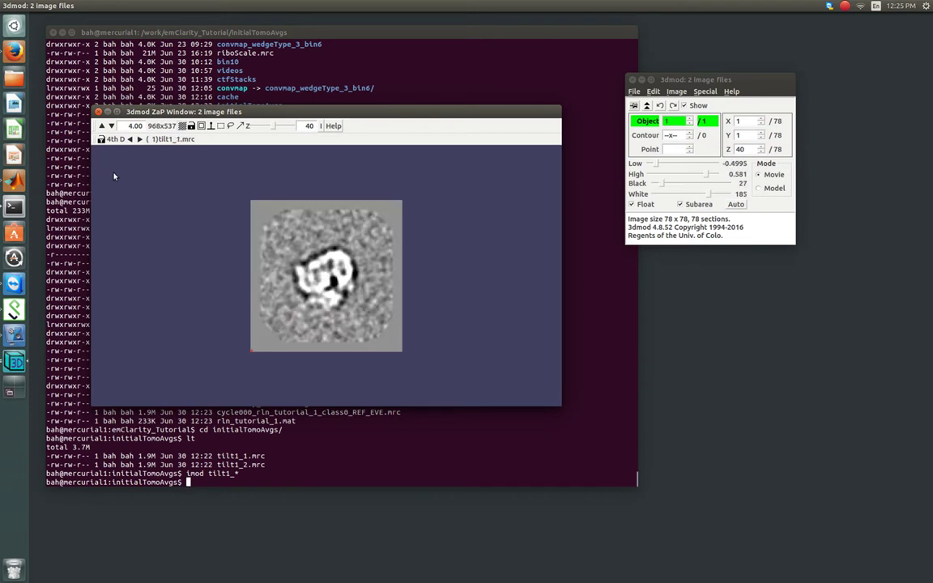
key("Page_Down")
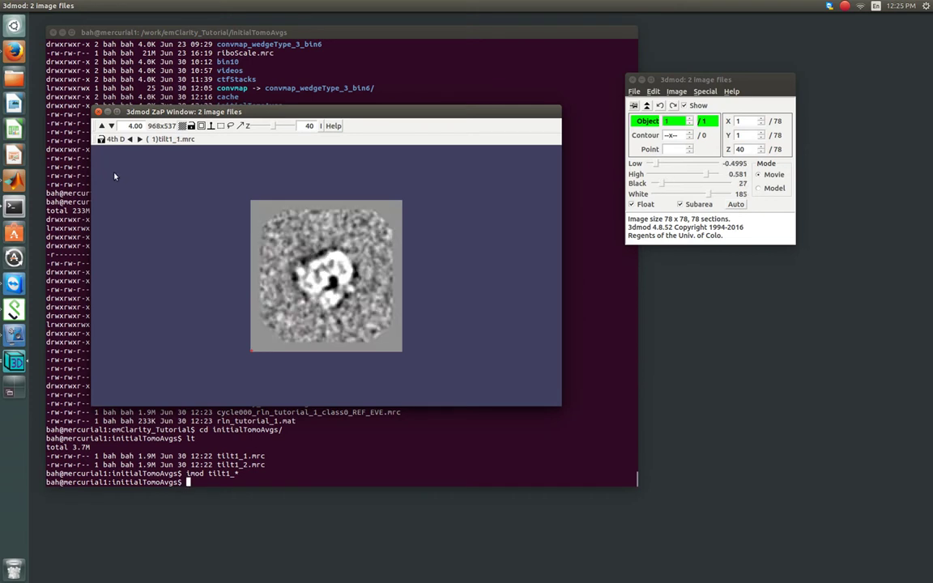
left_click(98, 112)
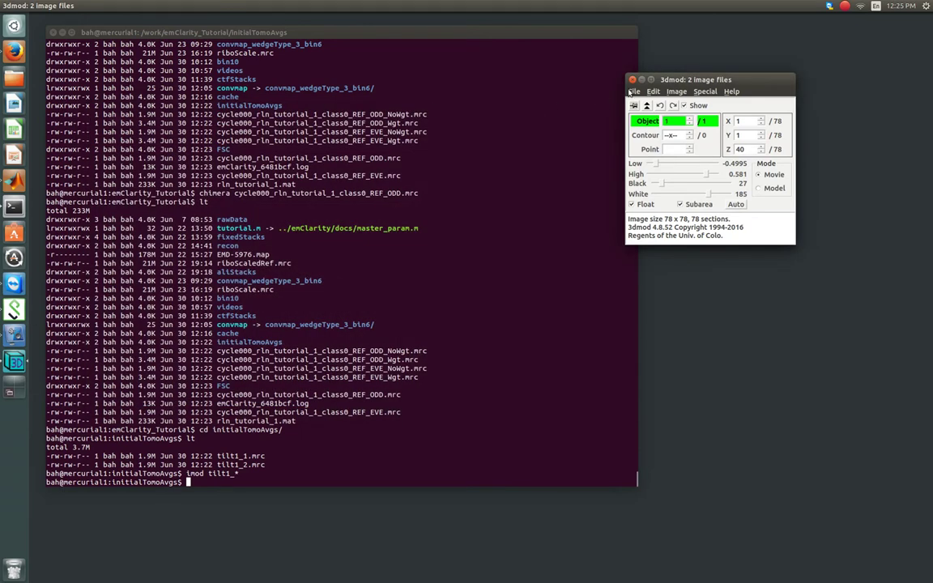
left_click(632, 79)
Return from initialTomoAvgs to the emClarity_Tutorial project directory and list its contents
type("cd")
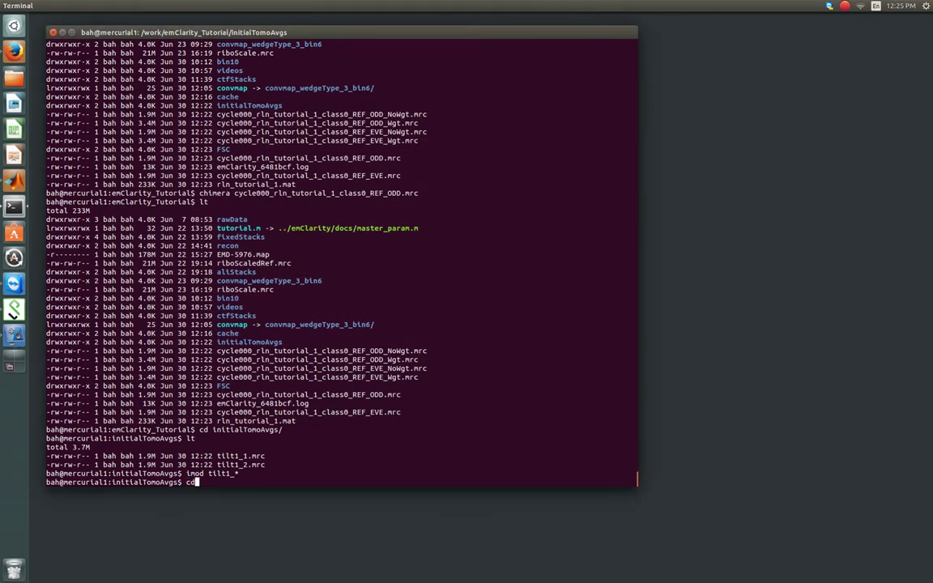
type(" ..")
key("Return")
type("lt")
key("Return")
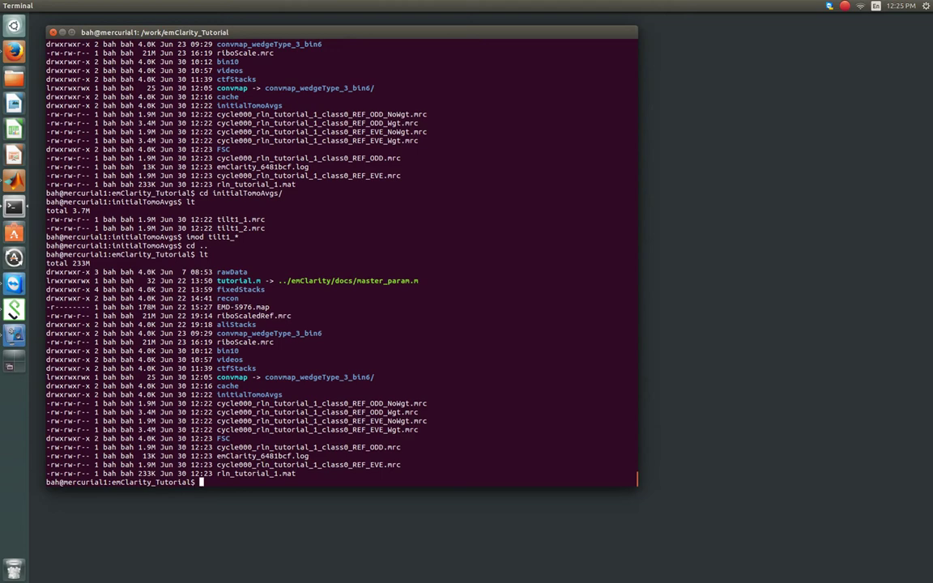
Open tutorial.m in gedit and set the Raw_peakSearch parameter to [64,64,64]
type("gedit tutorial.m")
key("Return")
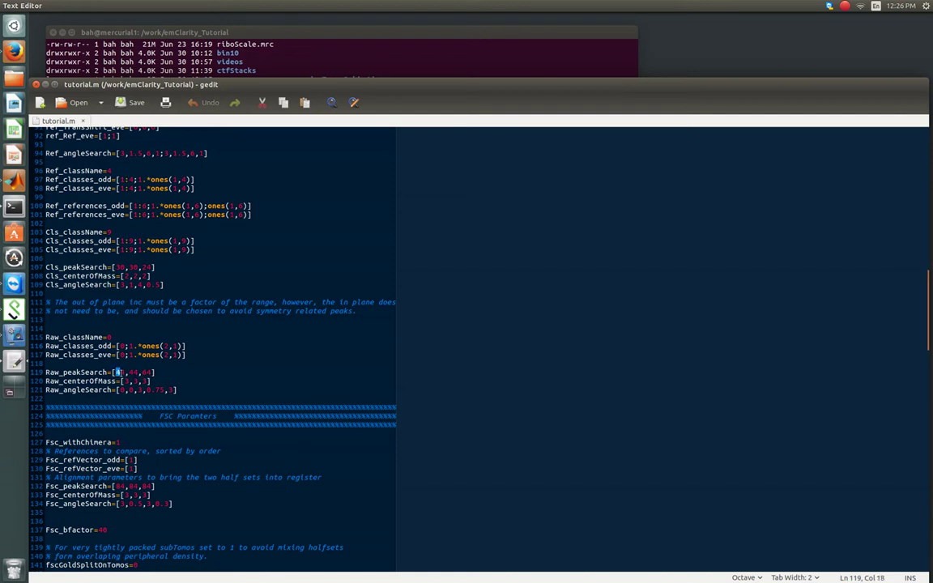
left_click_drag(114, 373, 119, 373)
type("8")
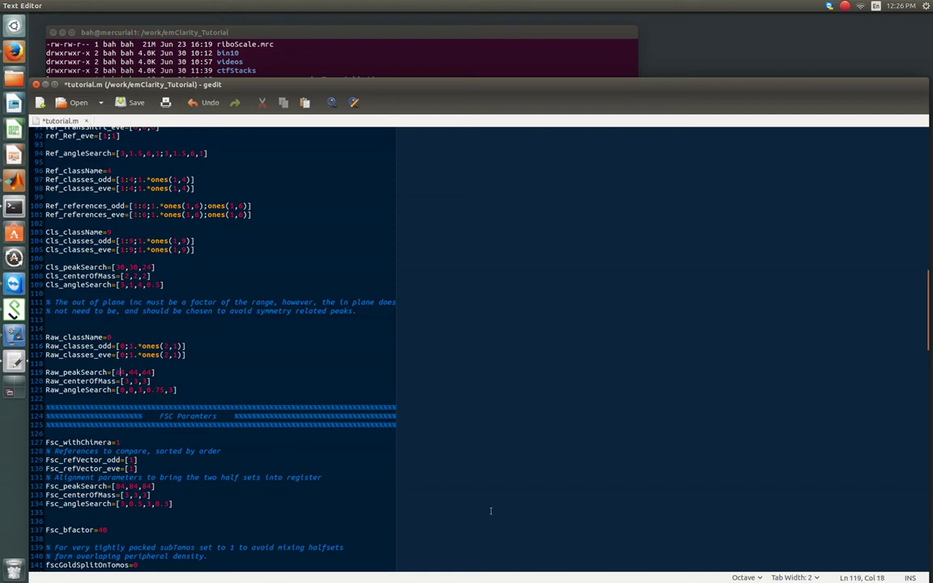
key("Right")
key("Right")
key("Right")
Set the Raw_angleSearch parameter in tutorial.m to [0,0,12,3,0]
left_click(178, 390)
left_click(138, 390)
key("shift+Right")
type("15")
key("BackSpace")
type("3")
key("BackSpace")
key("BackSpace")
key("BackSpace")
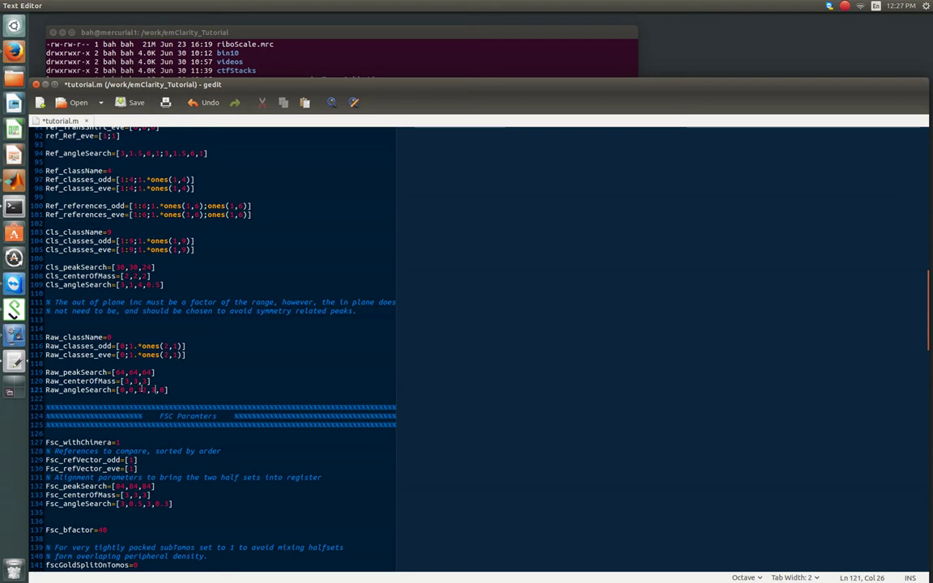
Try Raw_angleSearch as [12,3,0,0,0], moving the range and increment to the out-of-plane entries
left_click_drag(120, 390, 136, 390)
key("BackSpace")
type(",0,8")
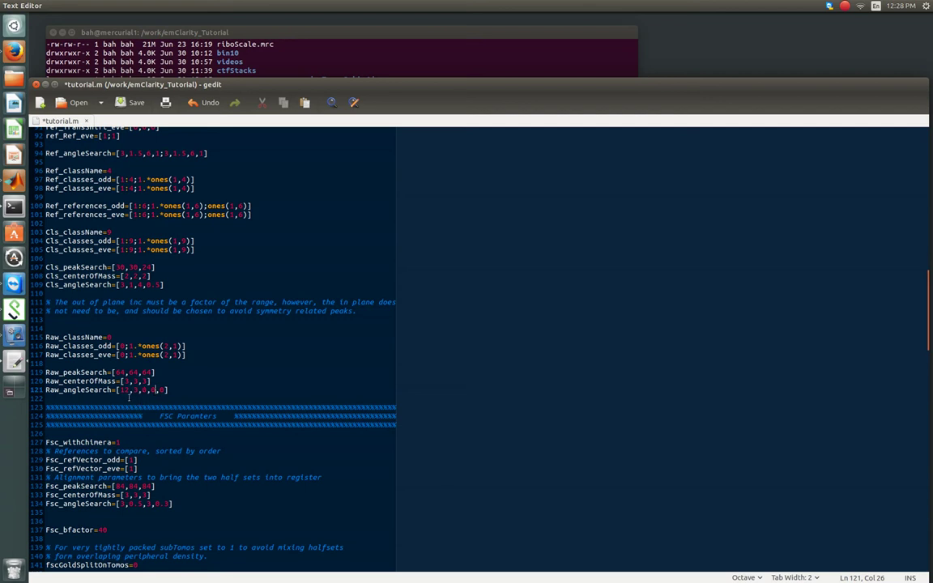
Restore Raw_angleSearch to [0,0,12,3,0] for an in-plane search, save tutorial.m, and close the editor
left_click_drag(119, 390, 137, 391)
key("BackSpace")
key("BackSpace")
key("Right")
key("Right")
key("Right")
type(",12,3")
key("ctrl+s")
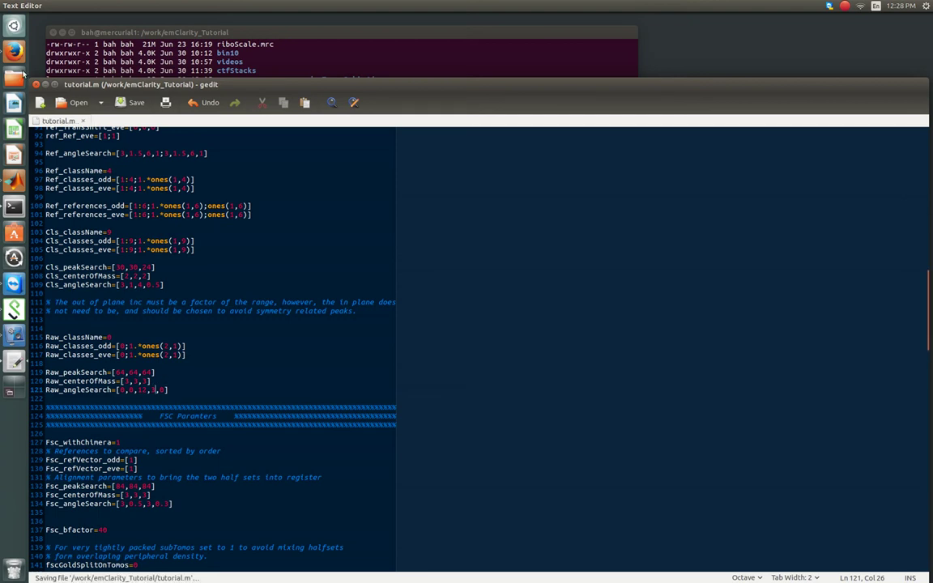
left_click(35, 84)
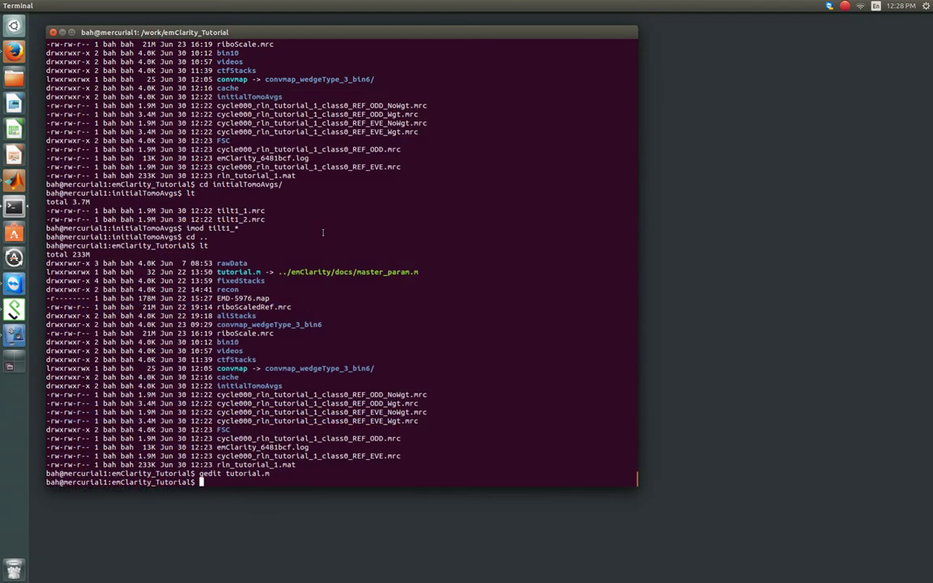
Run emClarity alignRaw on tutorial.m for cycle 0 and examine the reference centering shifts and in-plane search angles in its output
type("emClarity alignRaw tutorial.m")
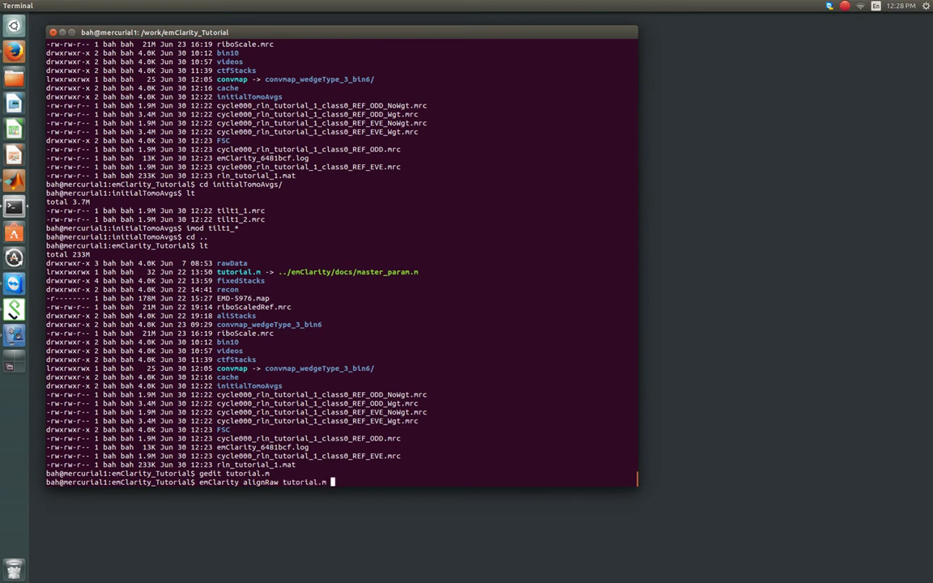
type(" 0")
key("Return")
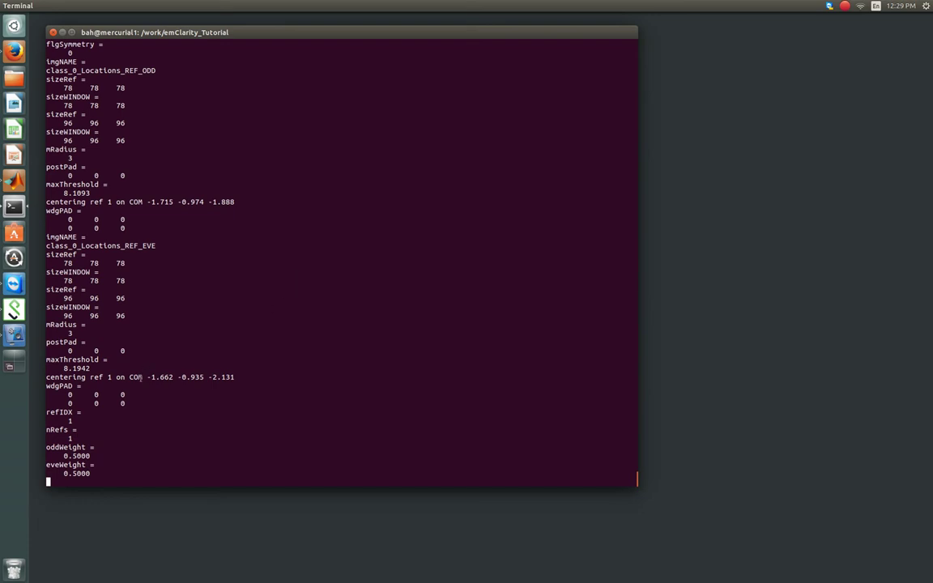
left_click_drag(147, 377, 236, 376)
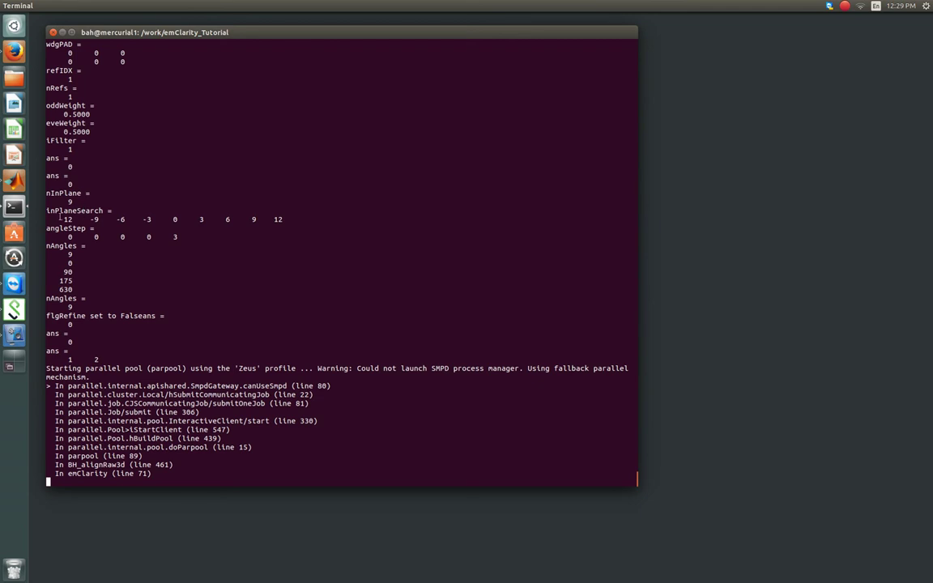
left_click_drag(57, 220, 282, 219)
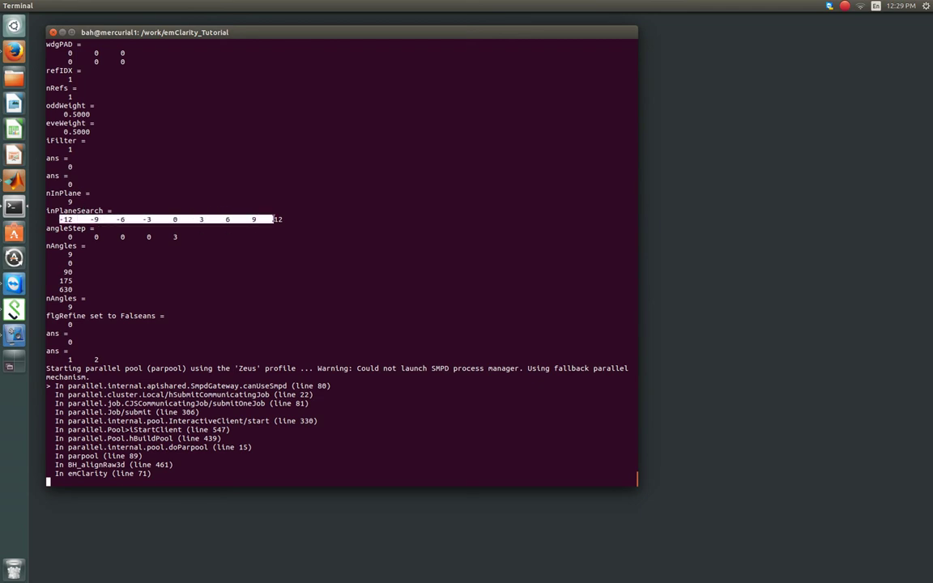